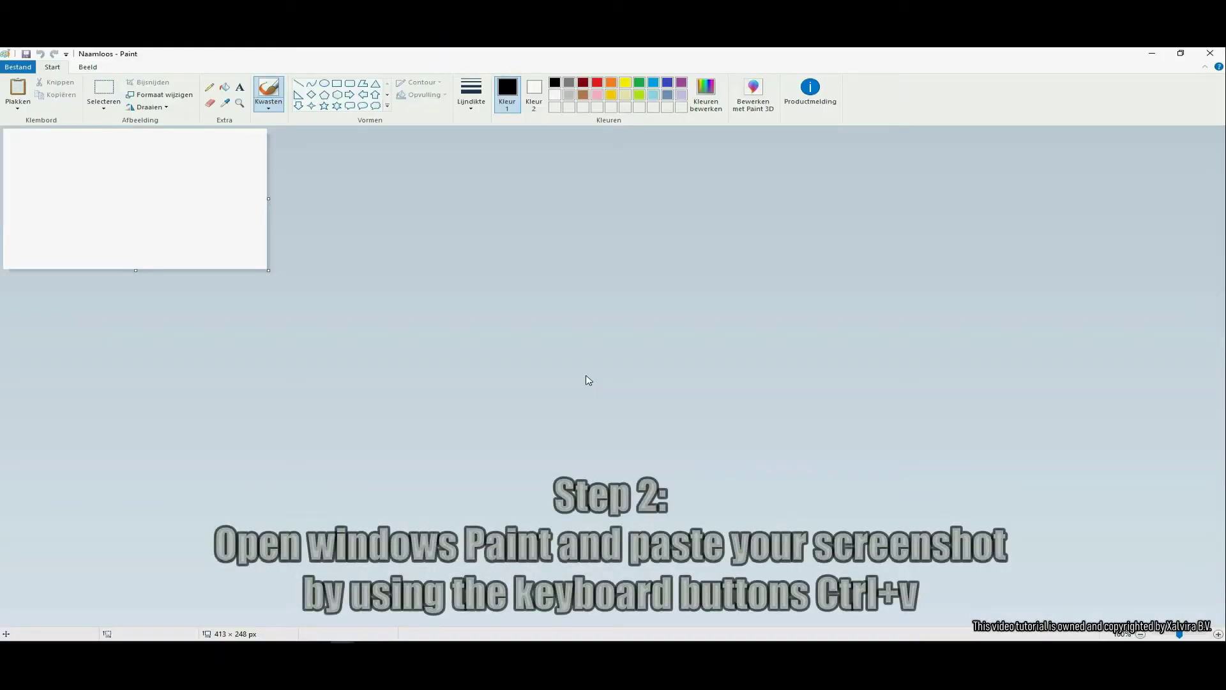
Step: Paste the copied screenshot into the canvas and set up a solid-filled rectangle shape with dark red outline and black fill
{"action": "key", "text": "ctrl+v"}
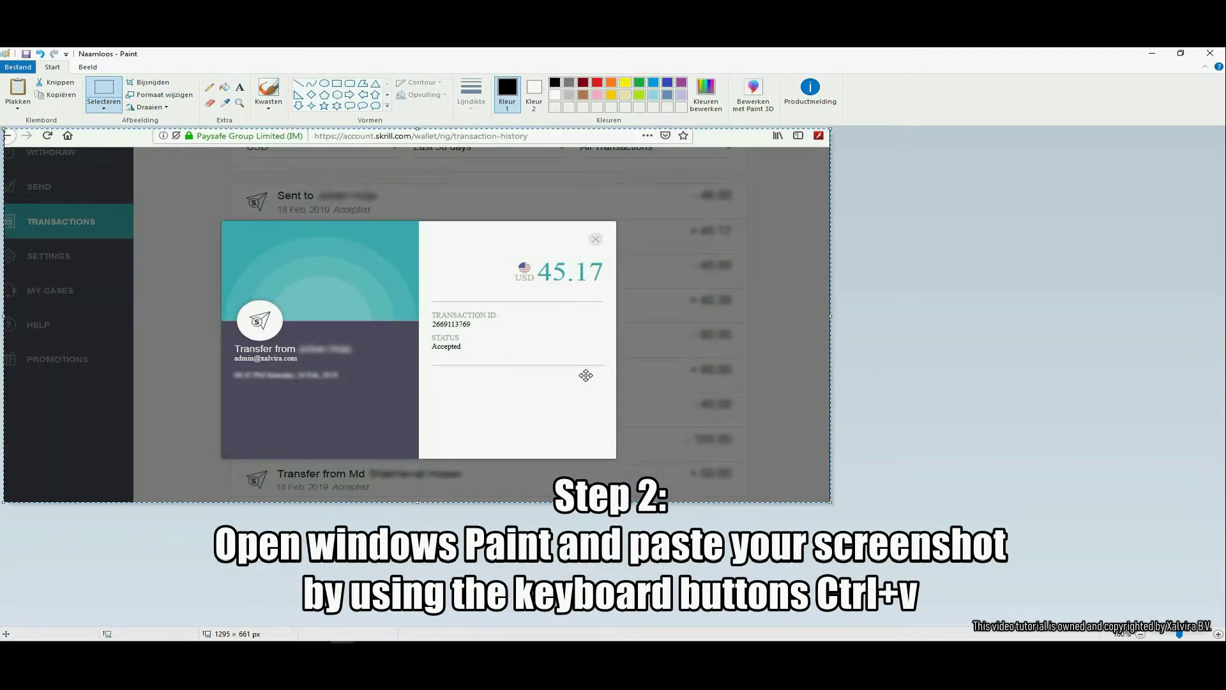
{"action": "left_click", "coordinate": [337, 84]}
{"action": "left_click", "coordinate": [436, 95]}
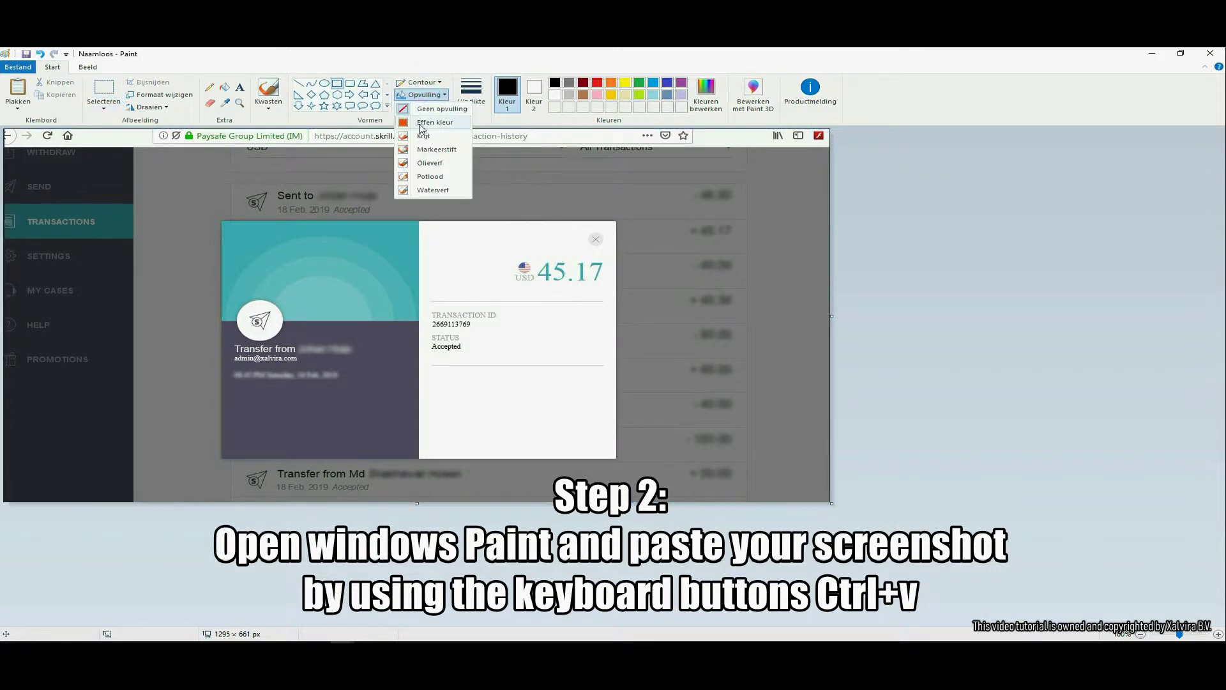
{"action": "left_click", "coordinate": [418, 123]}
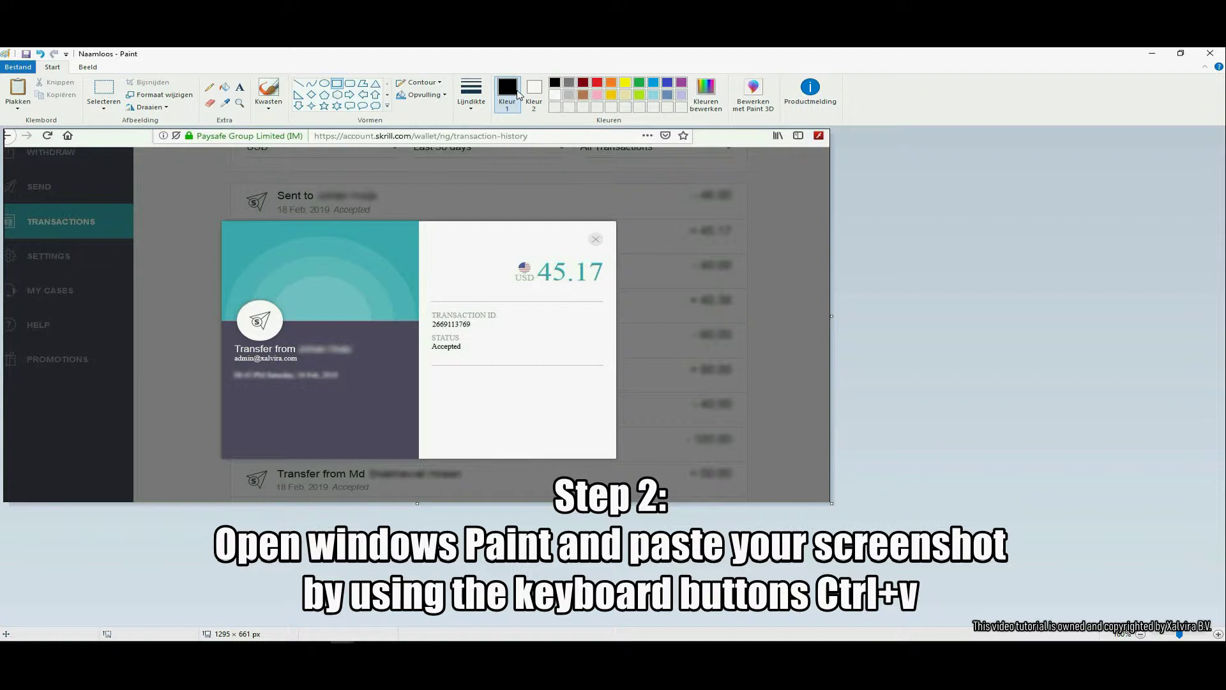
{"action": "left_click", "coordinate": [583, 83]}
{"action": "left_click", "coordinate": [534, 93]}
{"action": "left_click", "coordinate": [555, 83]}
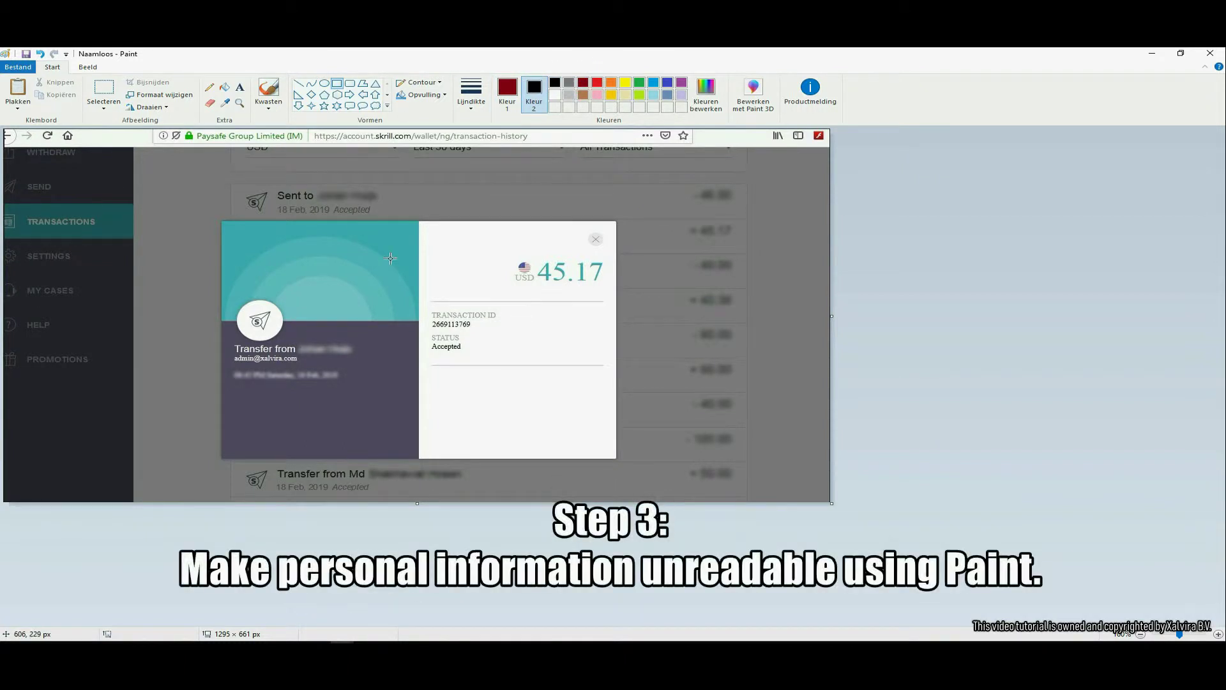
Step: Cover the sender's name and the date line on the transaction card with filled rectangles to make them unreadable
{"action": "left_click_drag", "start_coordinate": [298, 343], "coordinate": [354, 351]}
{"action": "left_click", "coordinate": [367, 356]}
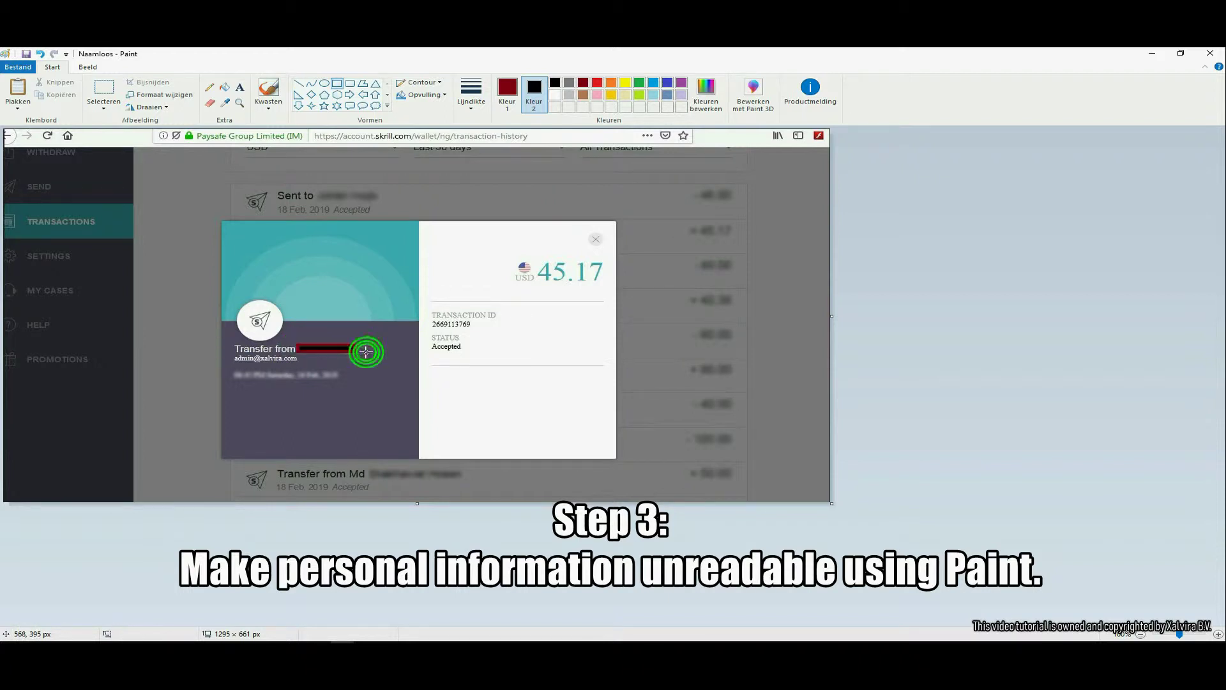
{"action": "mouse_move", "coordinate": [234, 369]}
{"action": "left_mouse_down"}
{"action": "mouse_move", "coordinate": [251, 380]}
{"action": "mouse_move", "coordinate": [343, 379]}
{"action": "left_mouse_up"}
{"action": "left_click", "coordinate": [365, 378]}
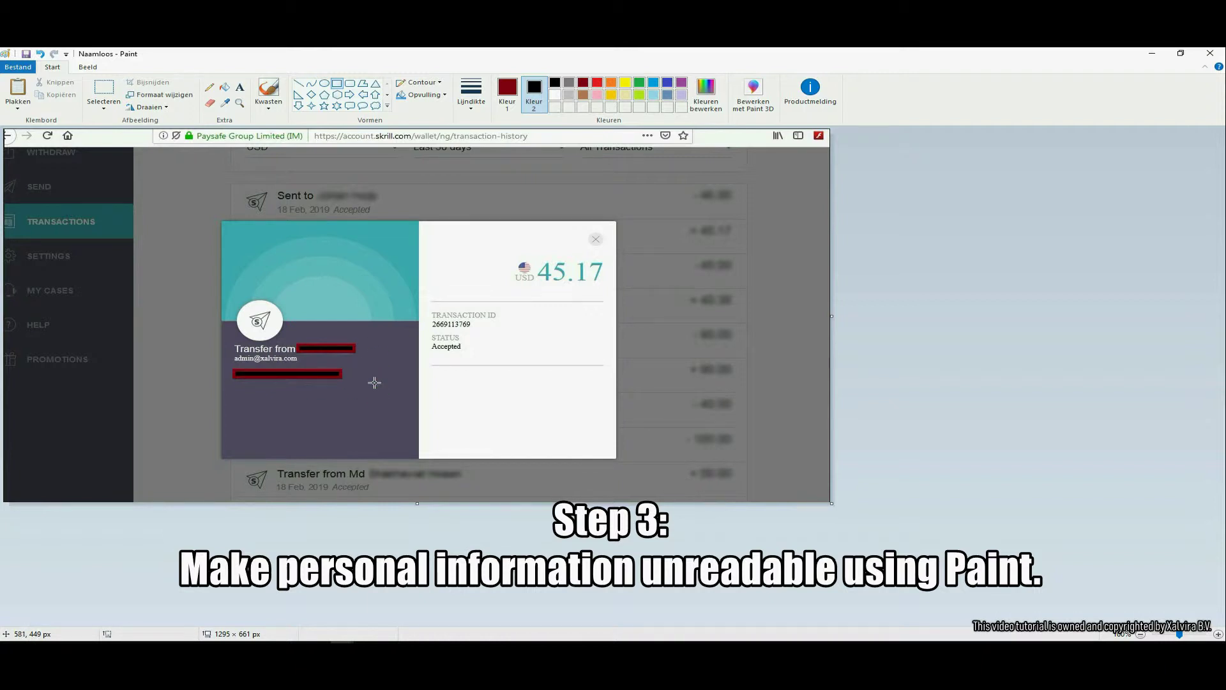
Step: Transfer the transaction card, about 619 × 424 px, into a new image, discarding the unsaved original
{"action": "left_click", "coordinate": [102, 92]}
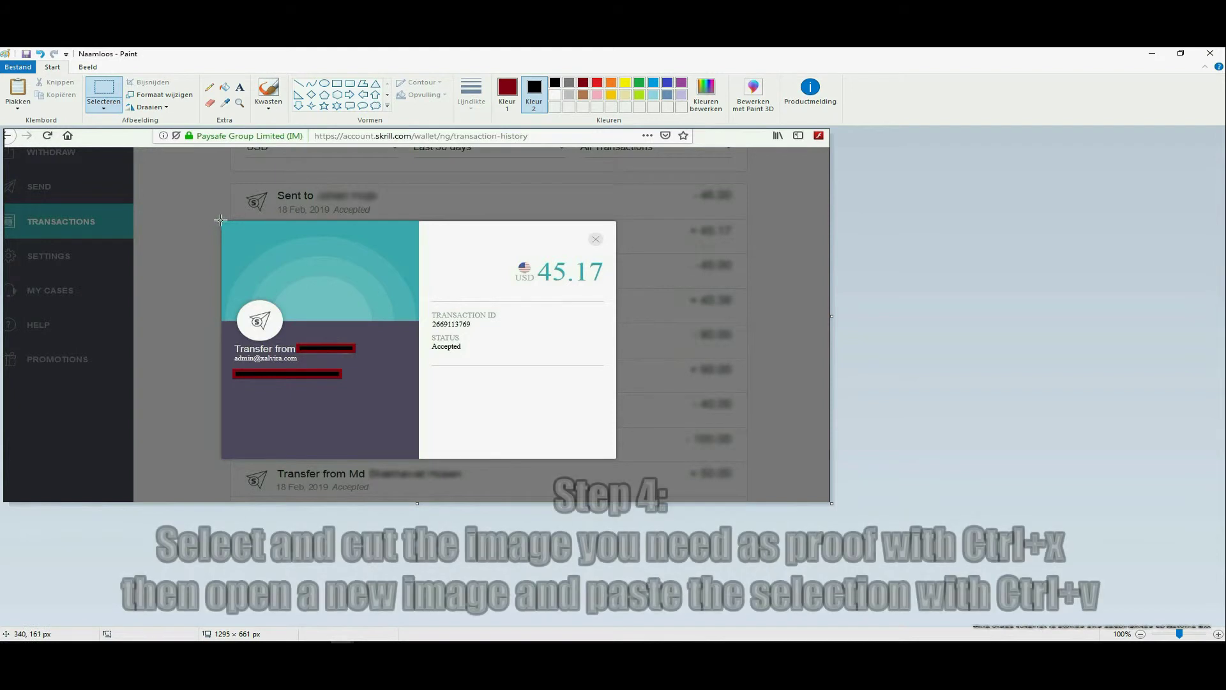
{"action": "left_click_drag", "start_coordinate": [222, 221], "coordinate": [616, 458]}
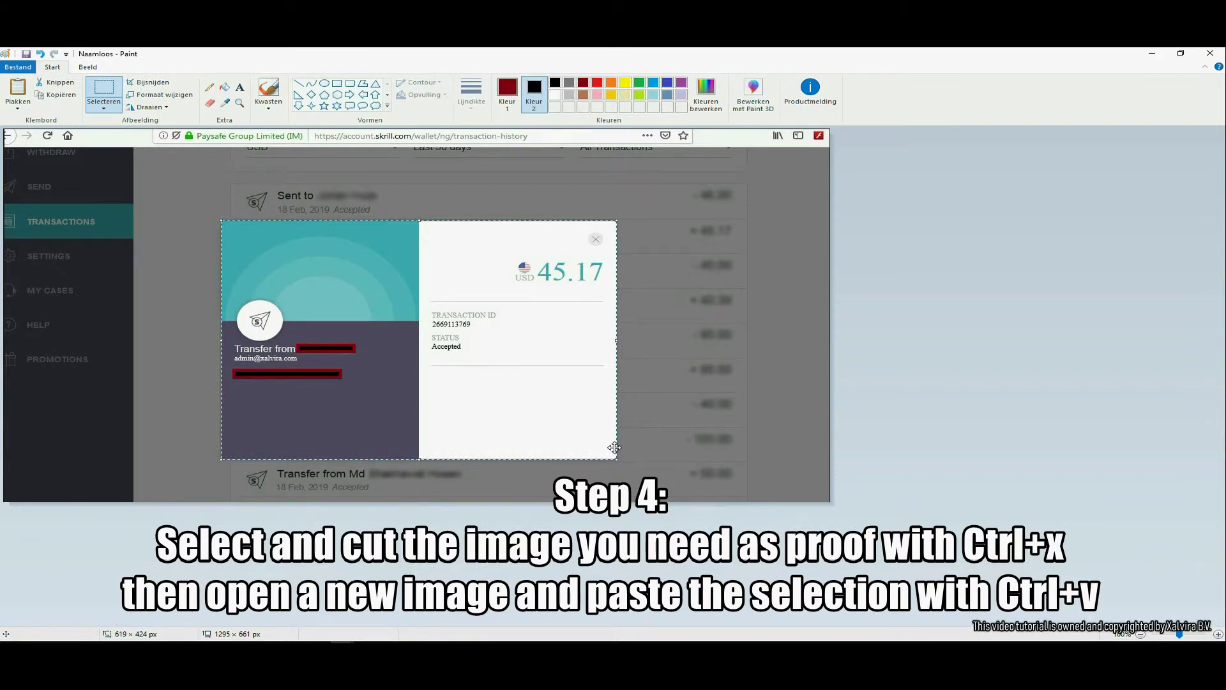
{"action": "left_click", "coordinate": [18, 67]}
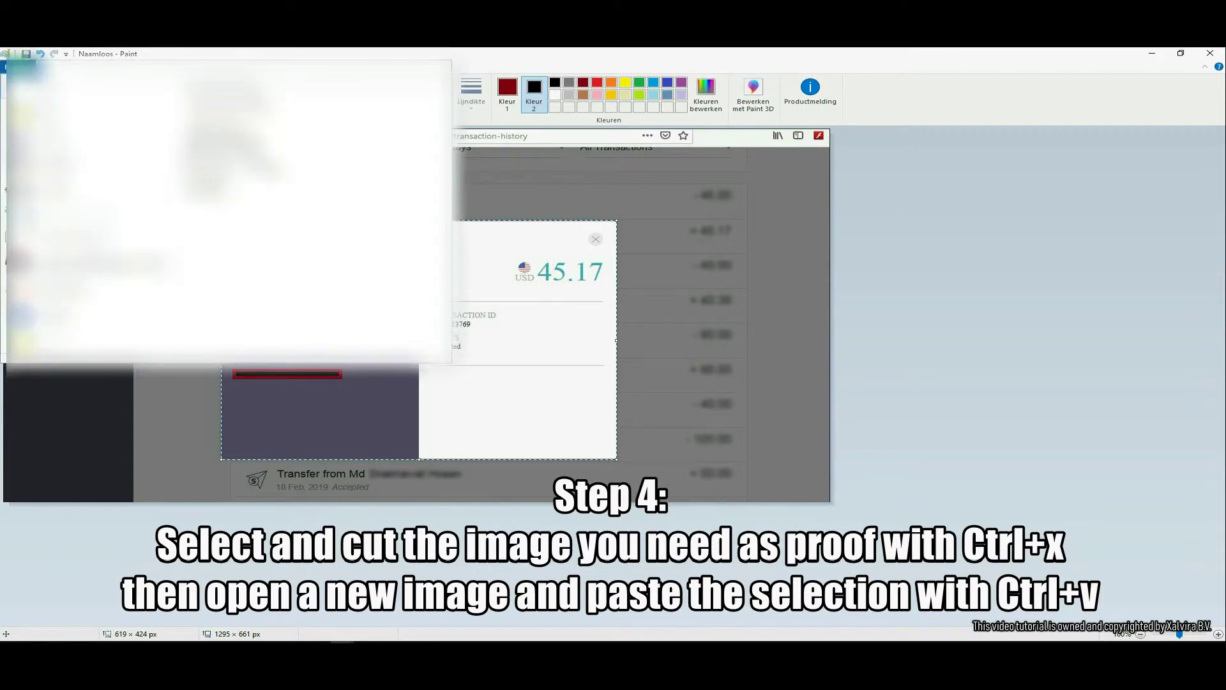
{"action": "left_click", "coordinate": [41, 89]}
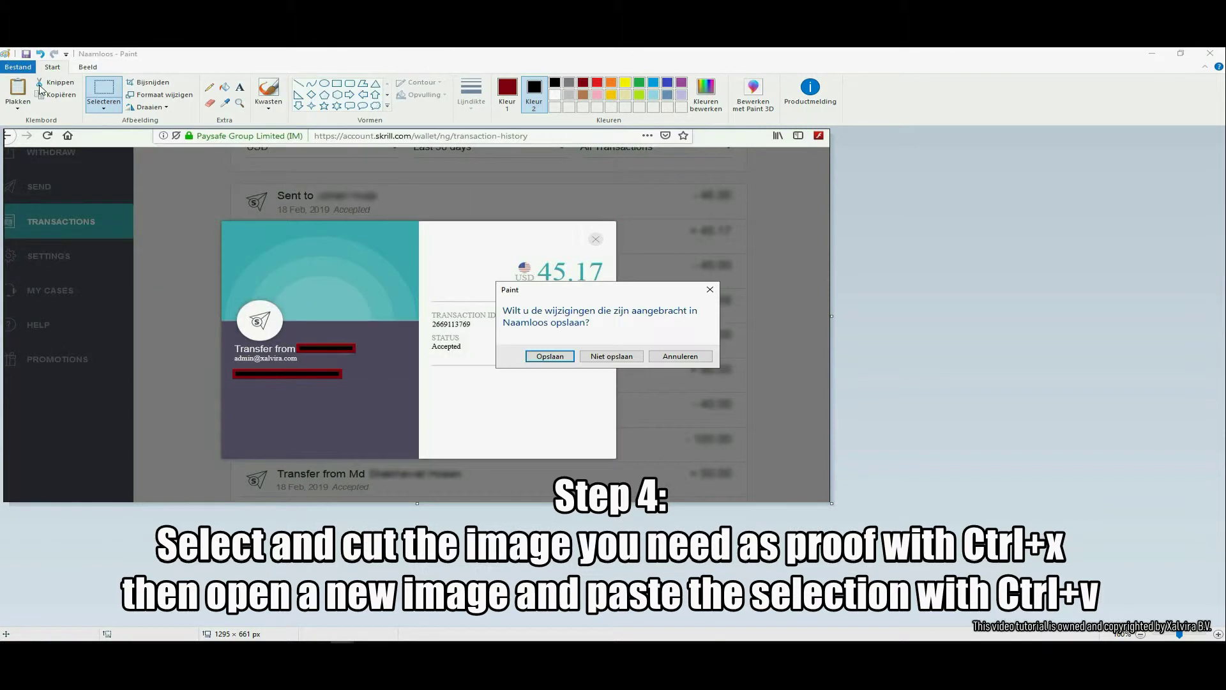
{"action": "left_click", "coordinate": [613, 356]}
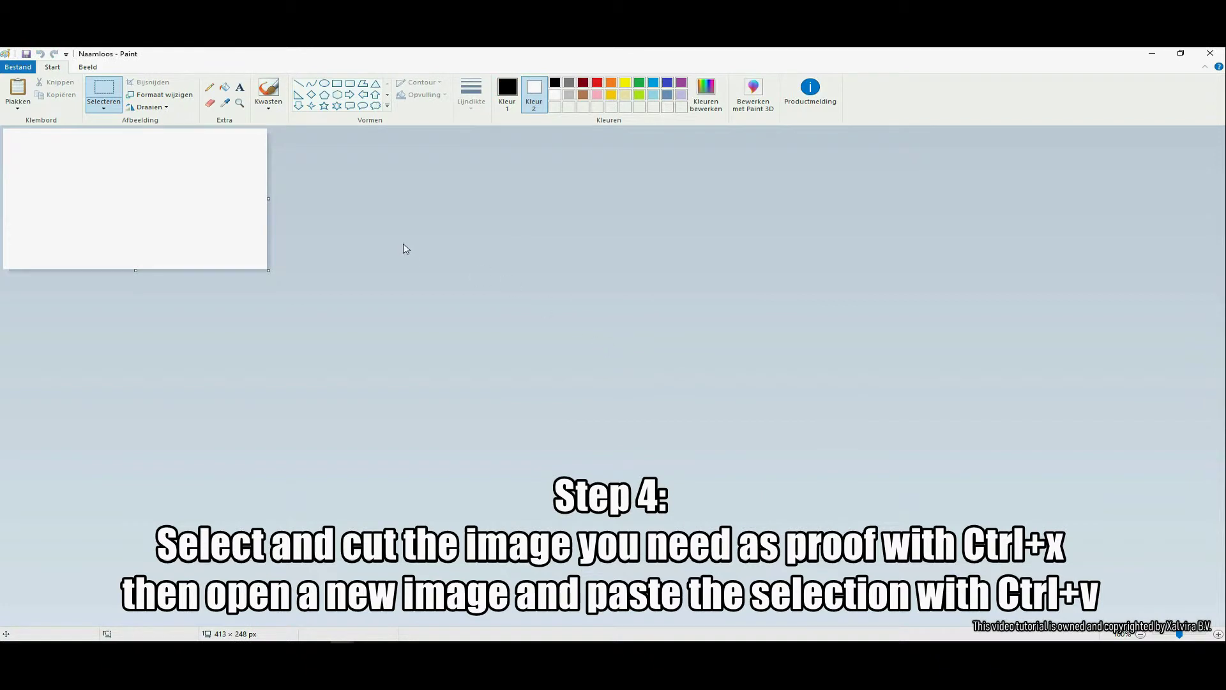
{"action": "key", "text": "ctrl+v"}
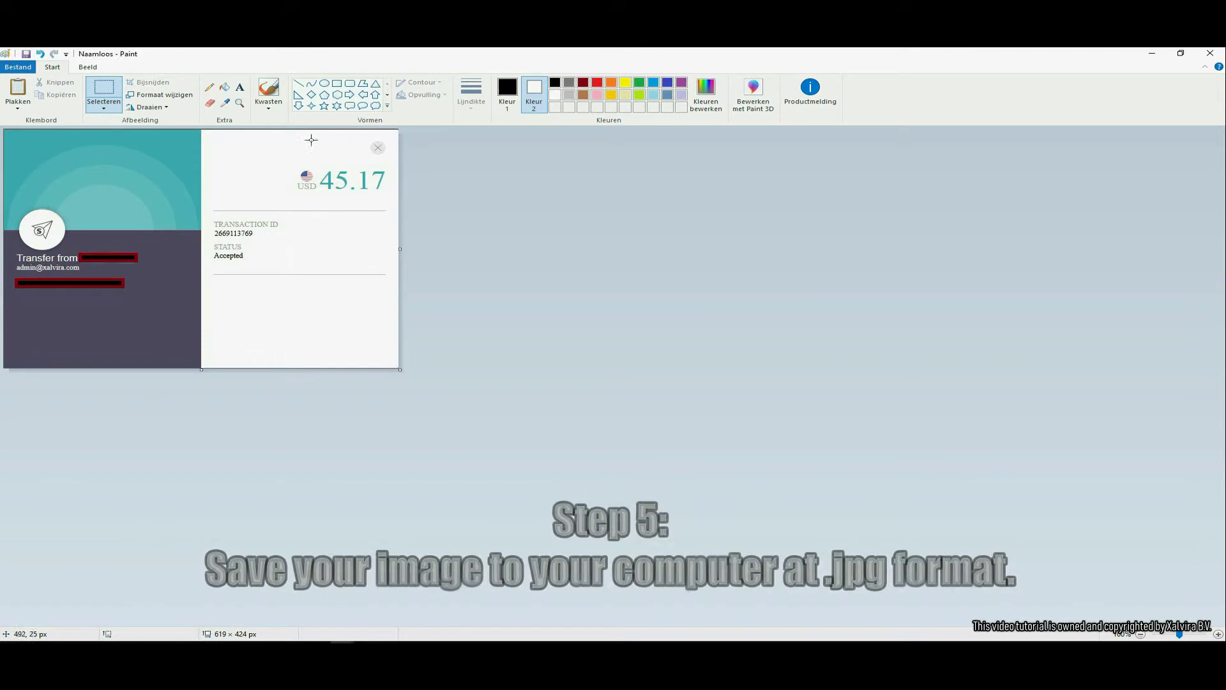
Step: Save the cropped transaction card as a JPEG image named "Proof of payment.jpg"
{"action": "left_click", "coordinate": [19, 66]}
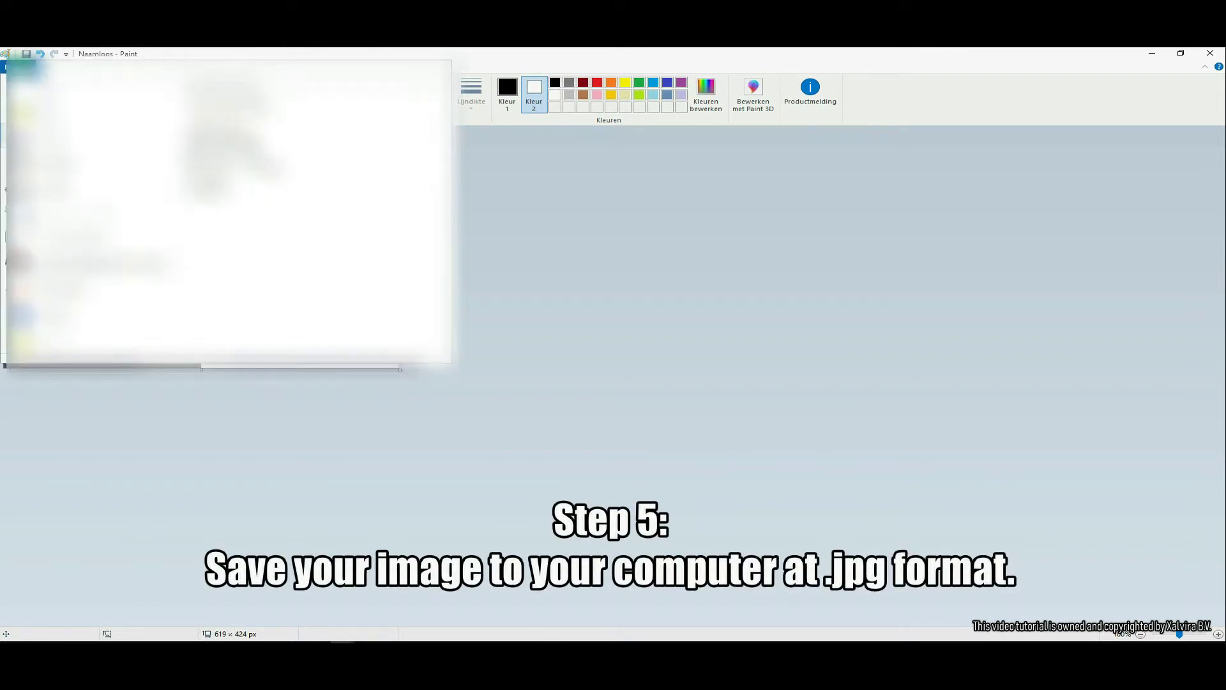
{"action": "mouse_move", "coordinate": [51, 163]}
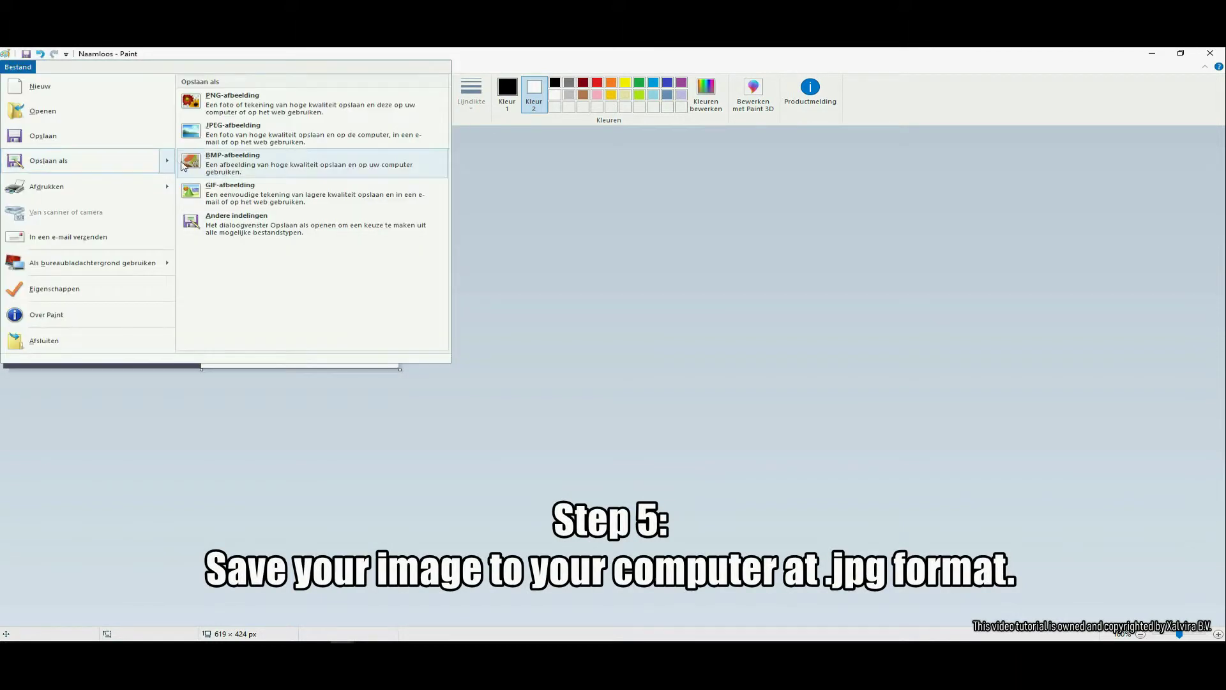
{"action": "left_click", "coordinate": [223, 132]}
{"action": "type", "text": "Proof of payment.jpg"}
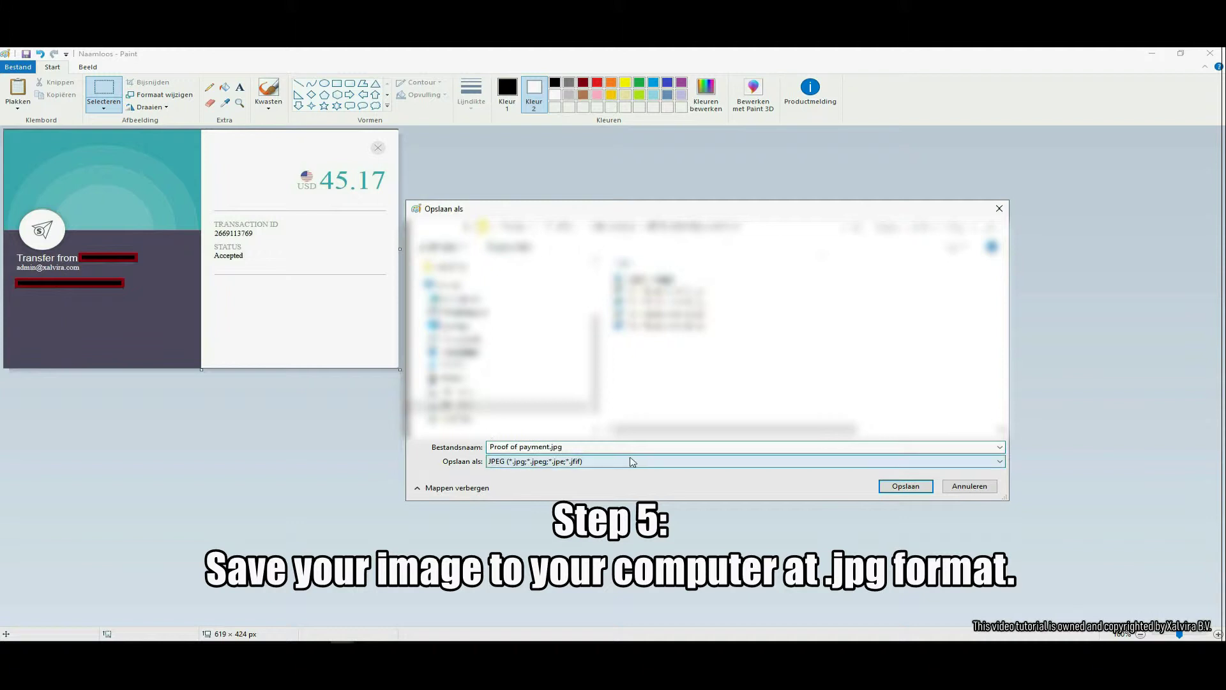
{"action": "left_click", "coordinate": [905, 486]}
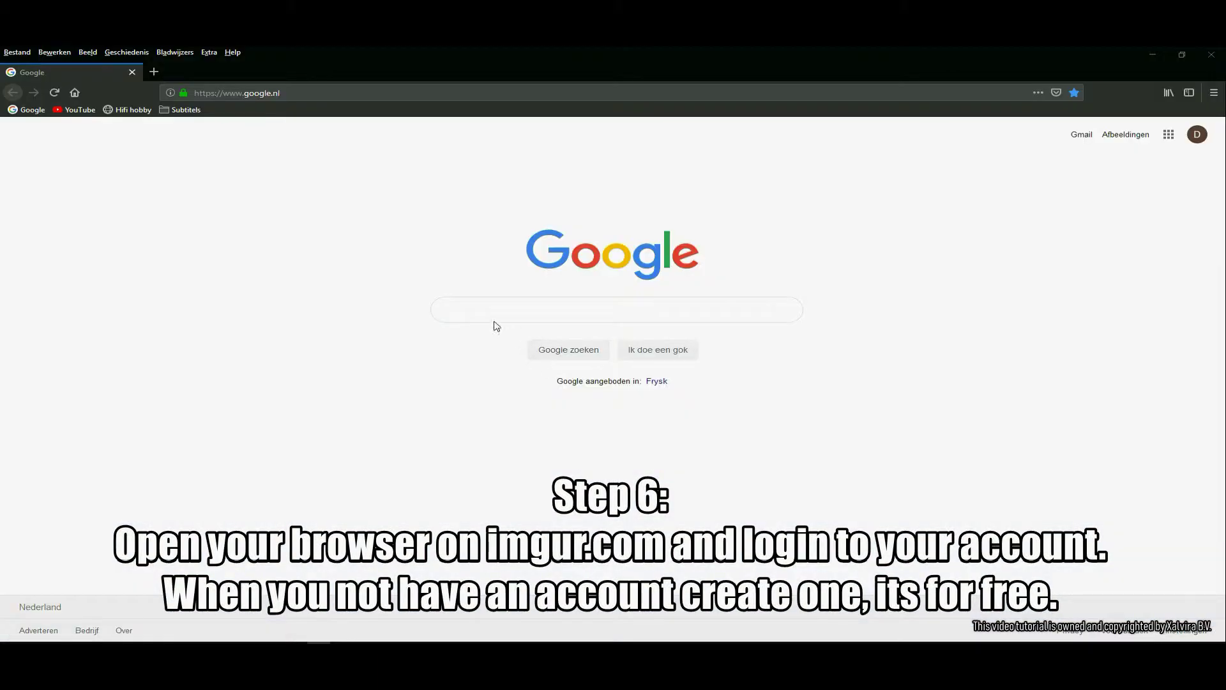
Step: Switch to the web browser, search Google for "imgur" and open the Imgur website
{"action": "left_click", "coordinate": [461, 308]}
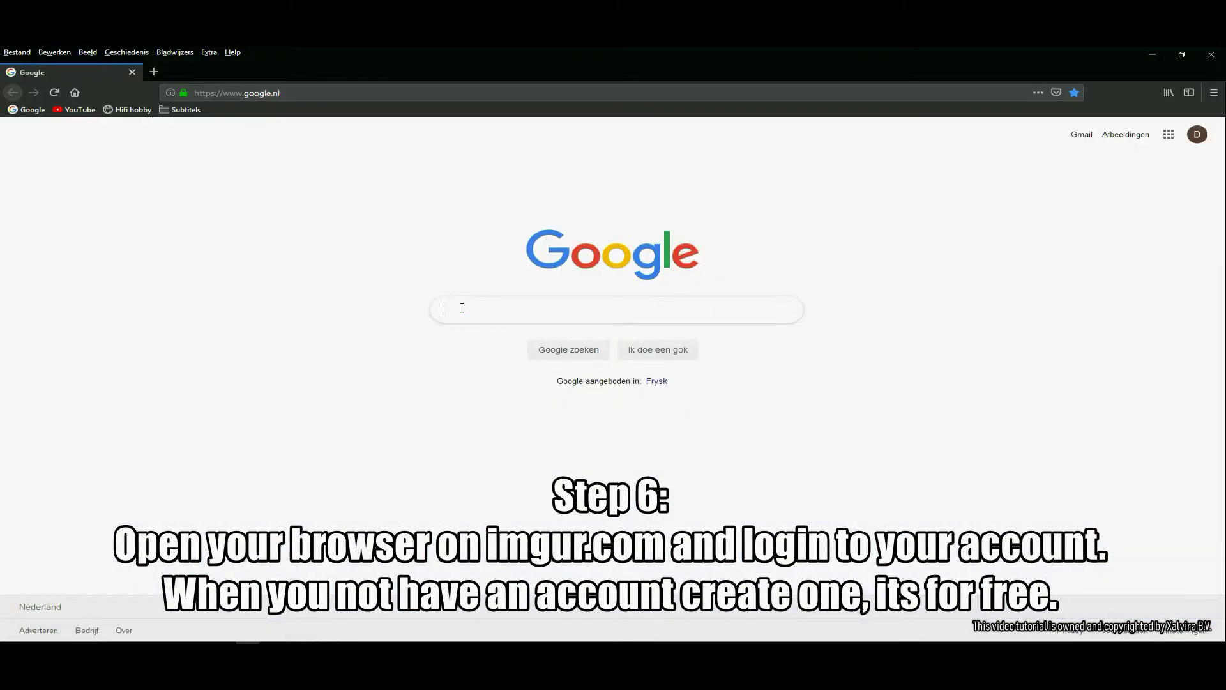
{"action": "type", "text": "imgur"}
{"action": "key", "text": "Return"}
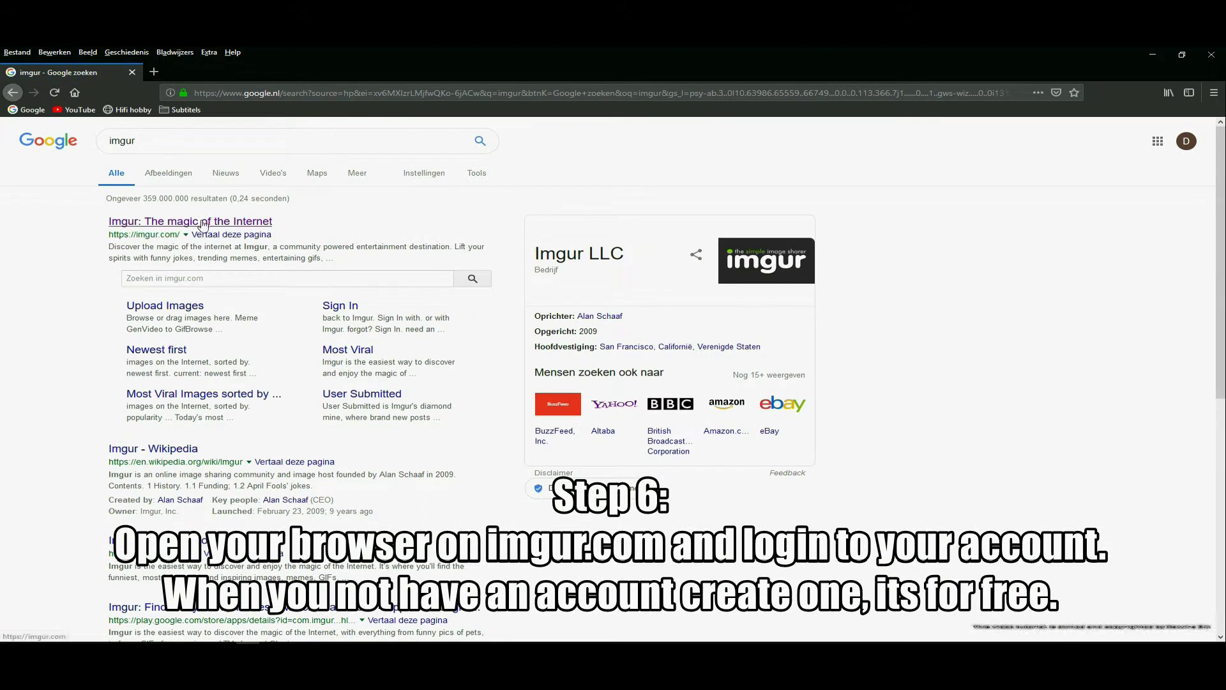
{"action": "left_click", "coordinate": [181, 223]}
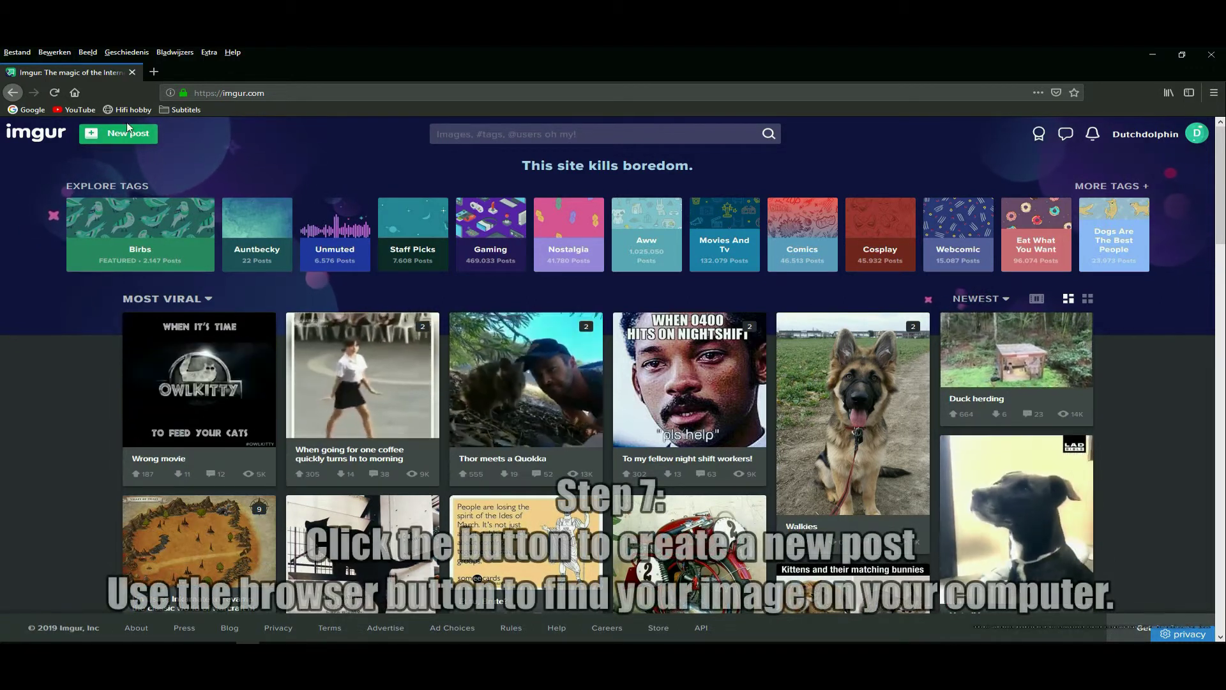
Step: Create a new Imgur post and upload the saved proof of payment image from the computer
{"action": "left_click", "coordinate": [124, 135]}
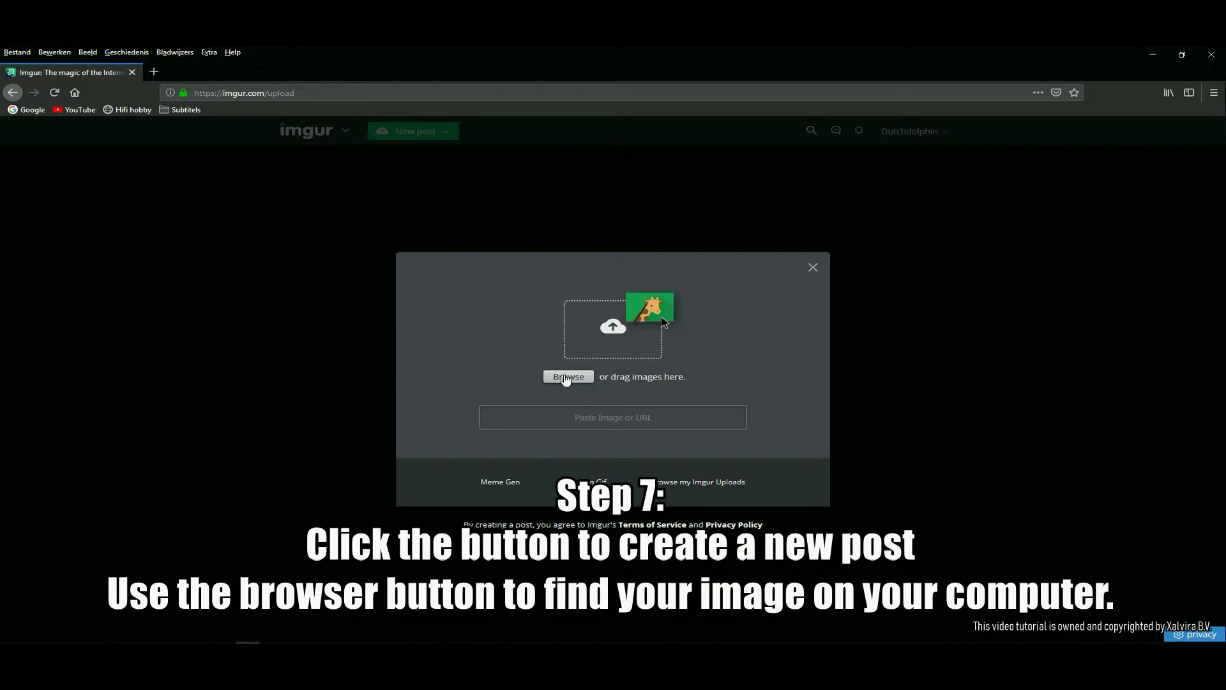
{"action": "left_click", "coordinate": [566, 377]}
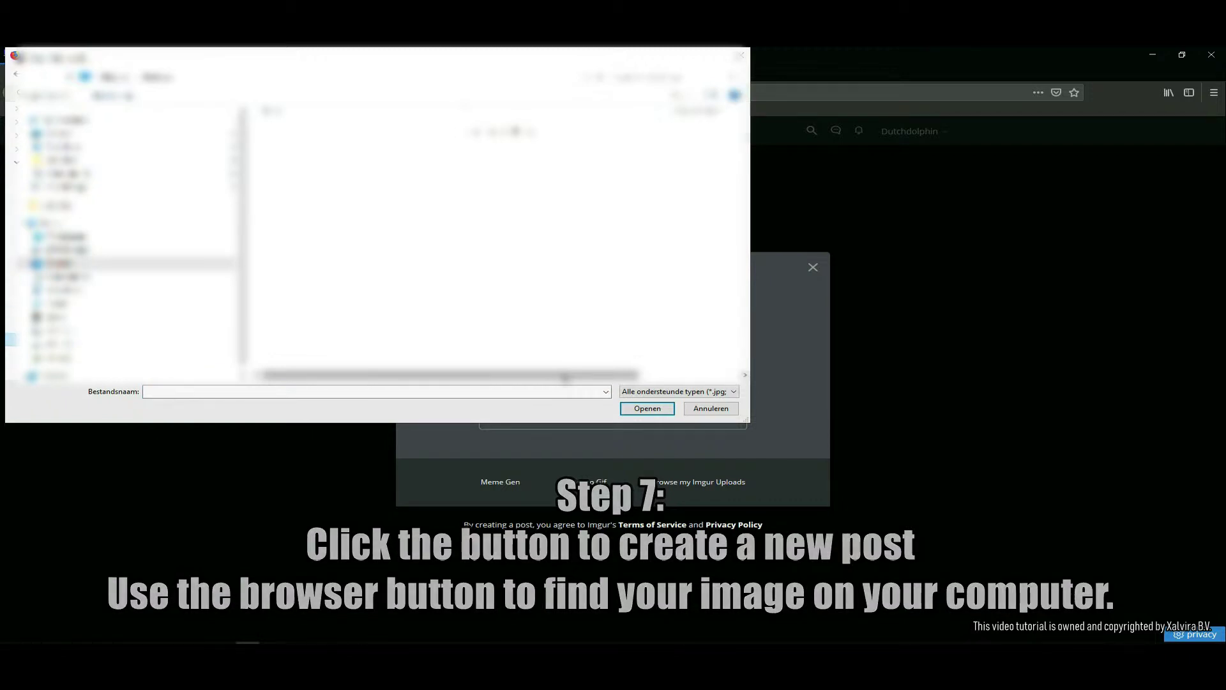
{"action": "left_click", "coordinate": [307, 126]}
{"action": "double_click", "coordinate": [318, 129]}
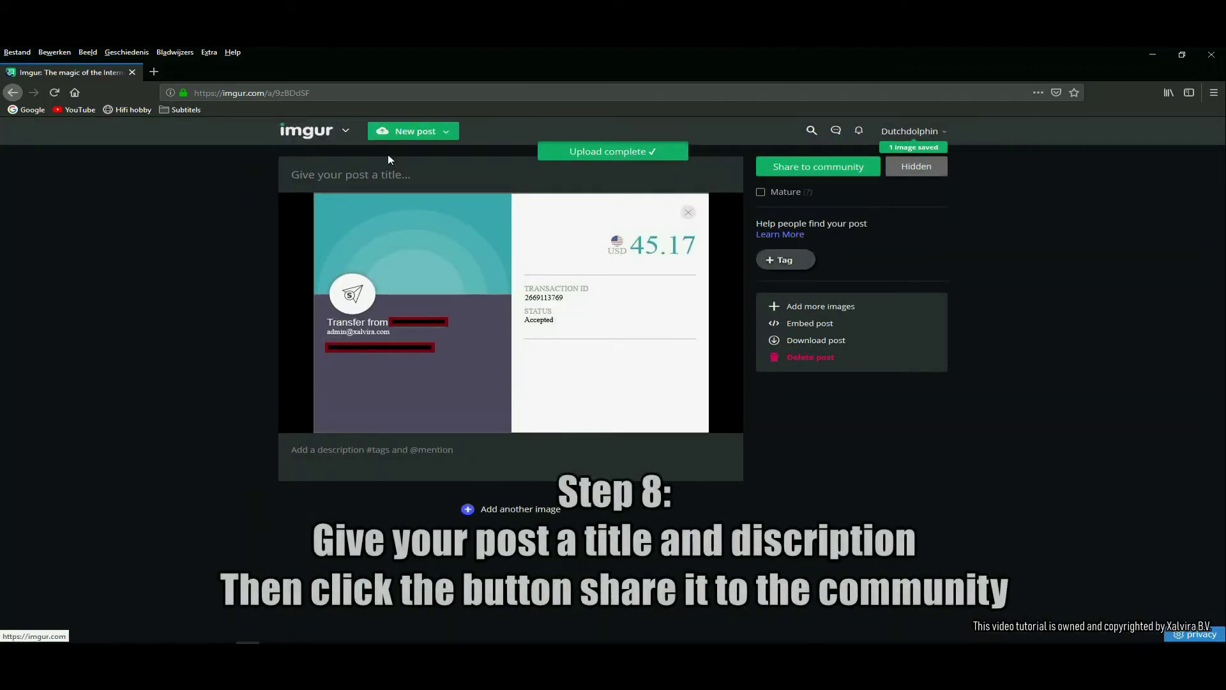
Step: Give the post the title and description "Proof of payment" and share it publicly with the community
{"action": "mouse_move", "coordinate": [547, 207]}
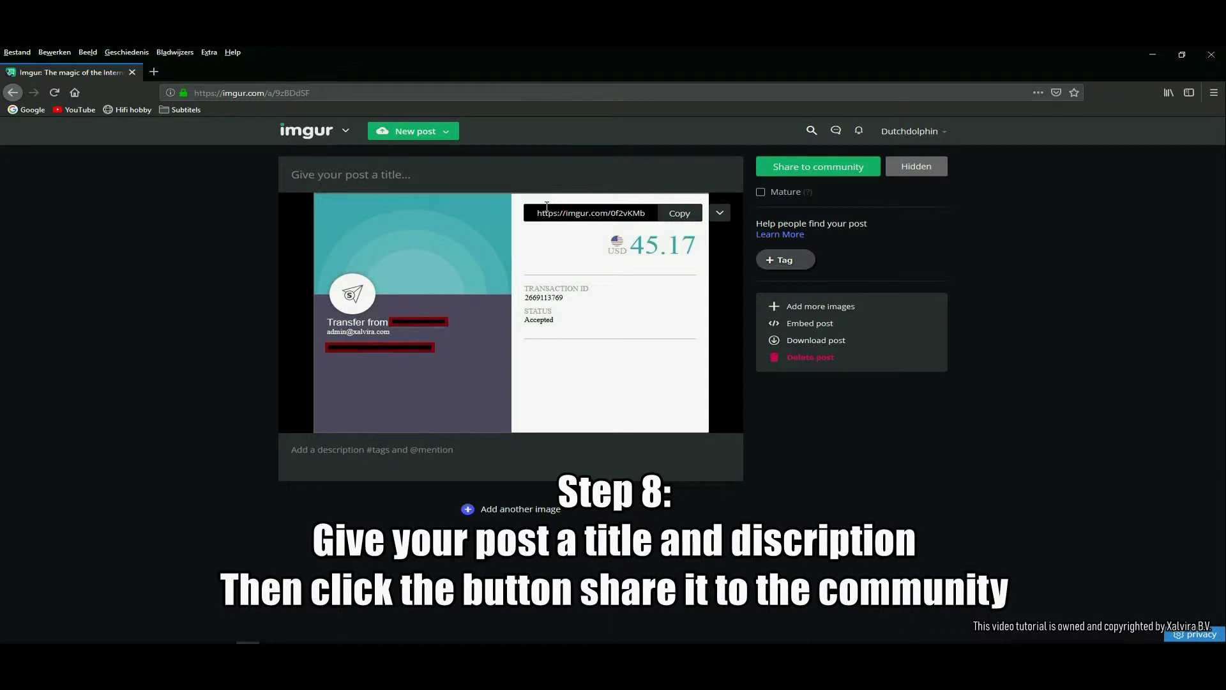
{"action": "left_click", "coordinate": [409, 173]}
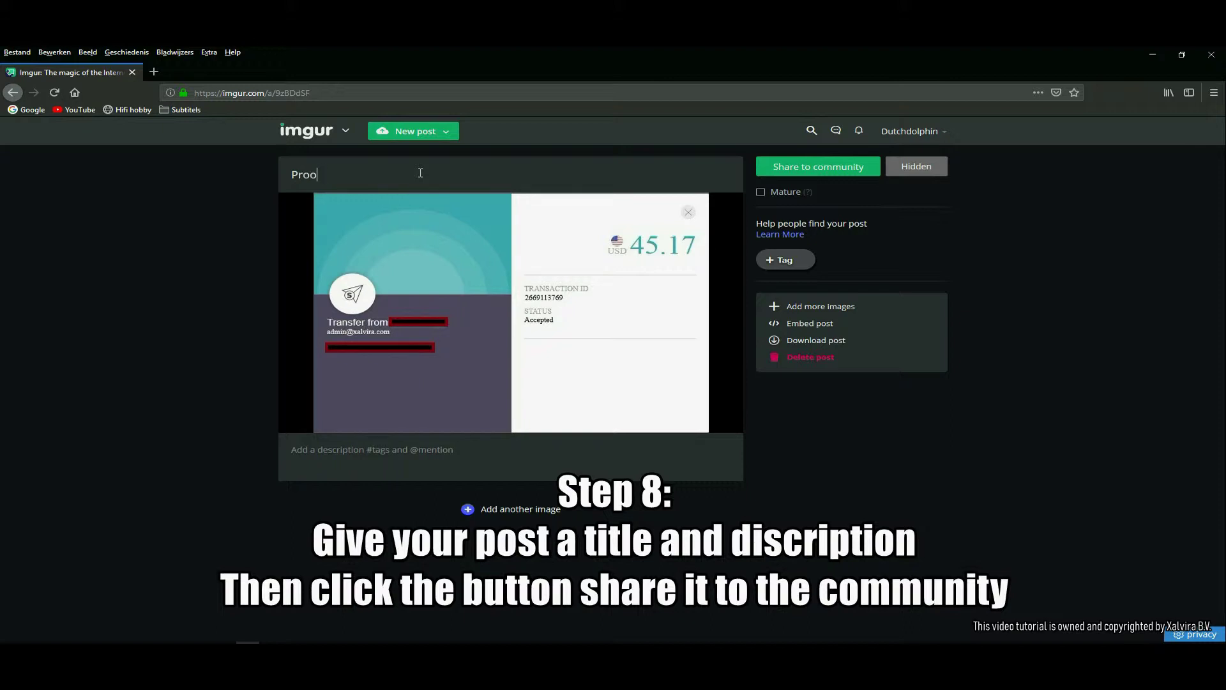
{"action": "type", "text": "Proof of payment"}
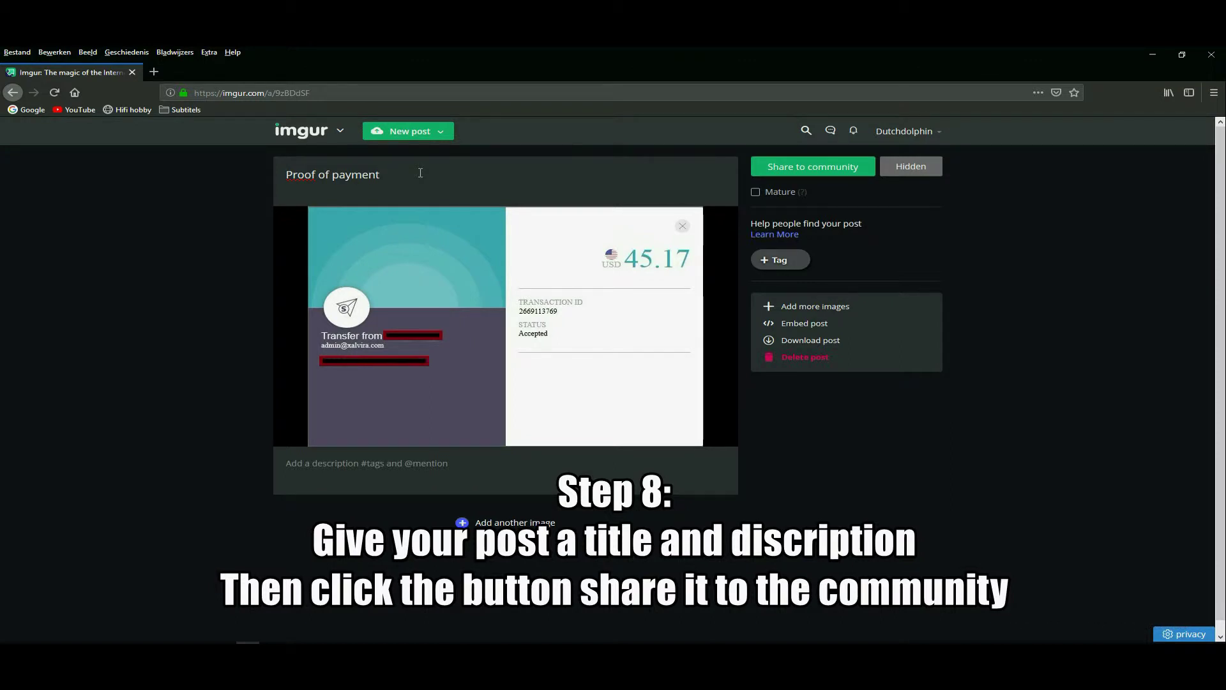
{"action": "left_click", "coordinate": [458, 455]}
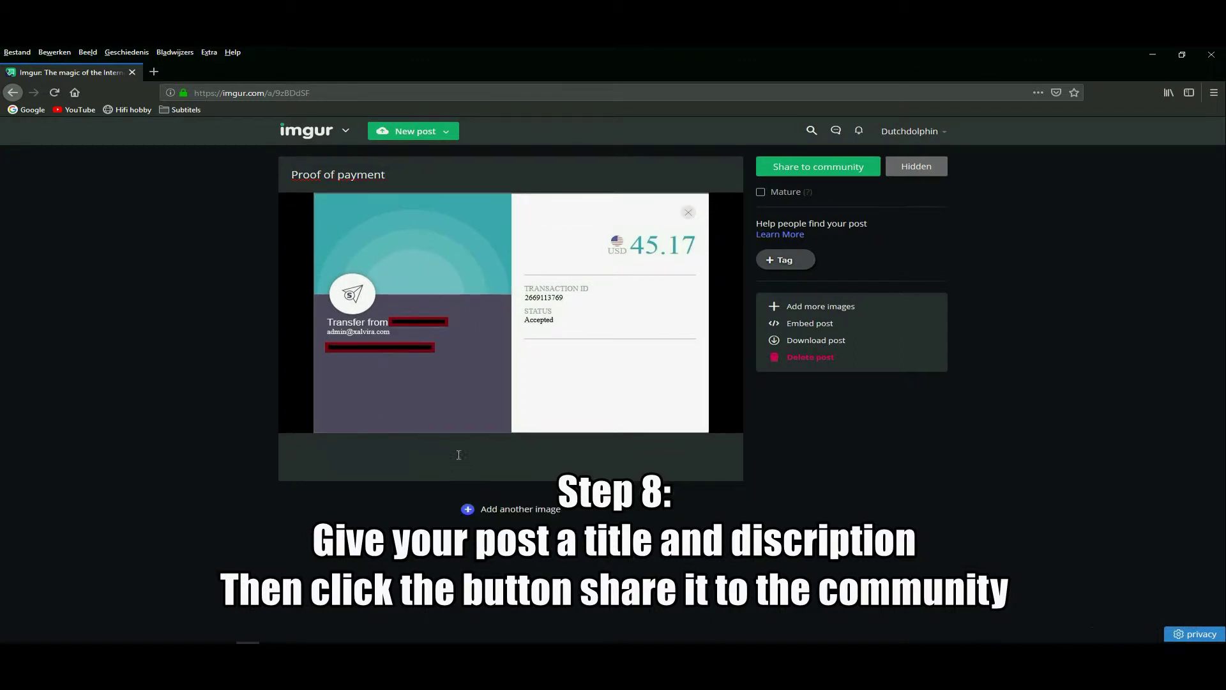
{"action": "type", "text": "Proof of payment"}
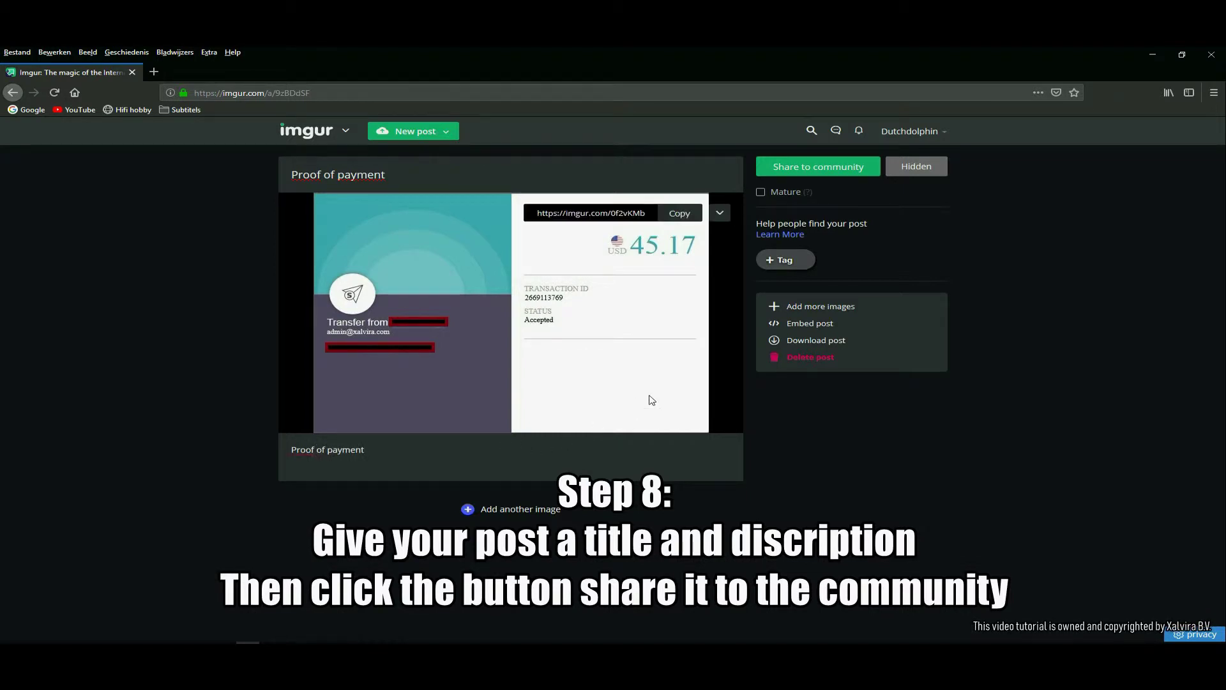
{"action": "left_click", "coordinate": [808, 168]}
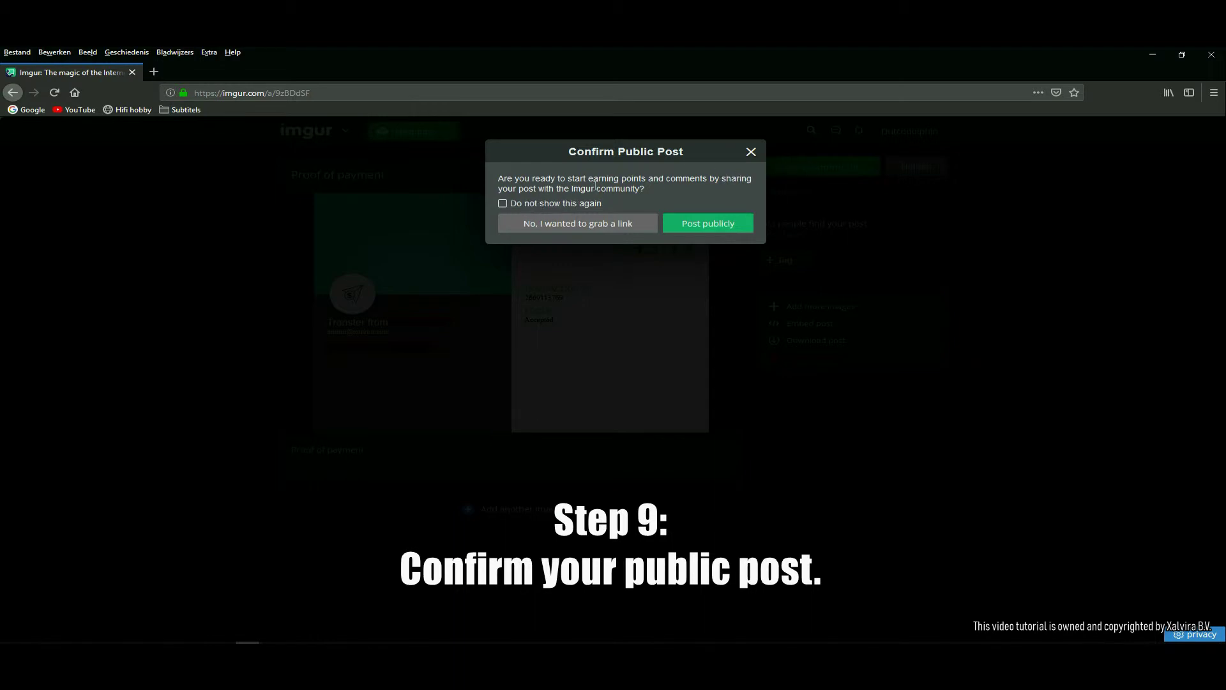
{"action": "left_click", "coordinate": [699, 222]}
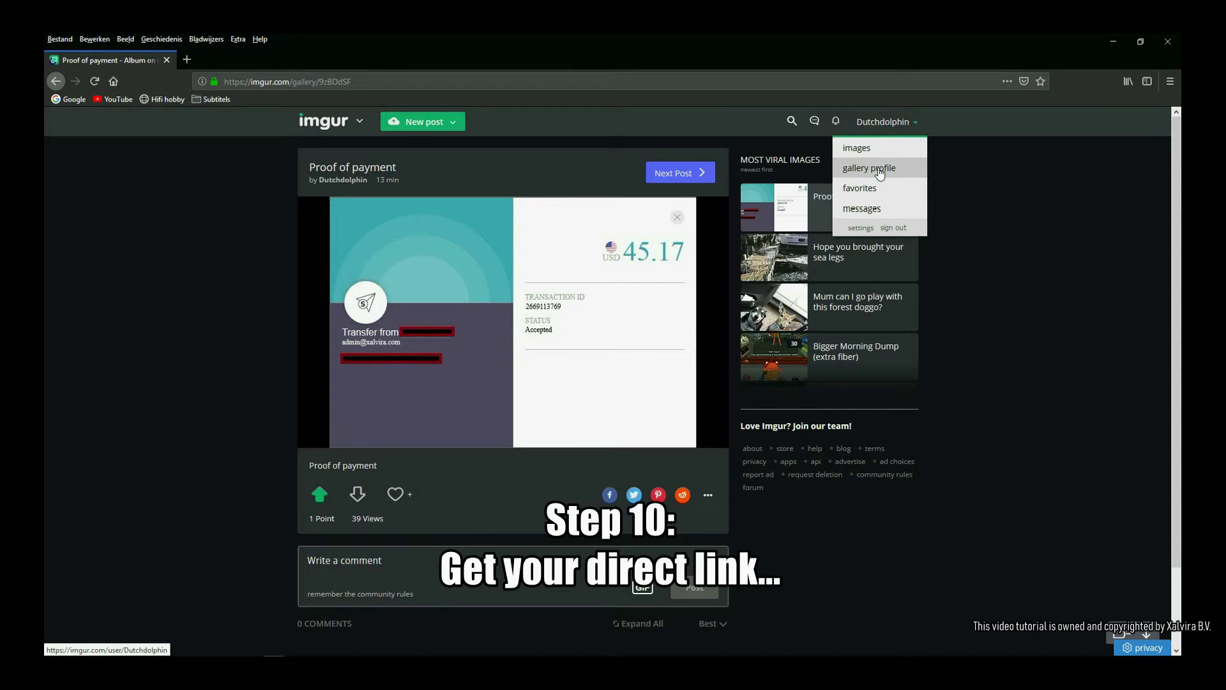
Step: Open the account's uploaded images and copy the Direct Link of the proof of payment image
{"action": "left_click", "coordinate": [855, 147]}
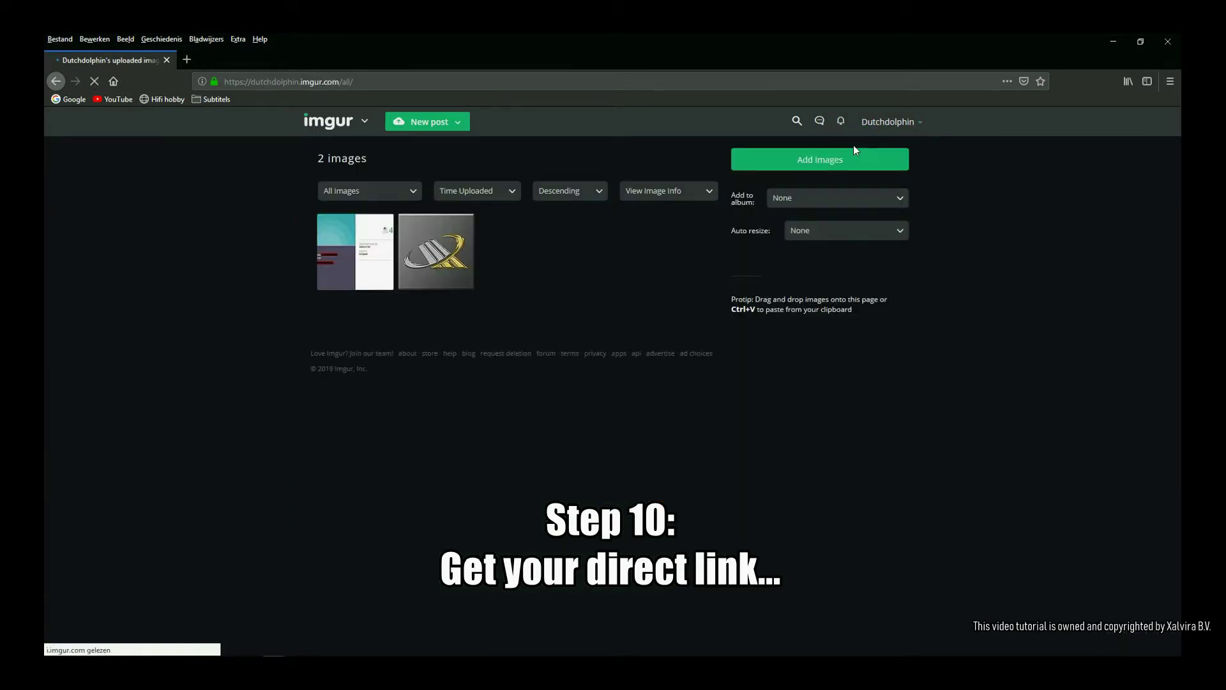
{"action": "left_click", "coordinate": [345, 248]}
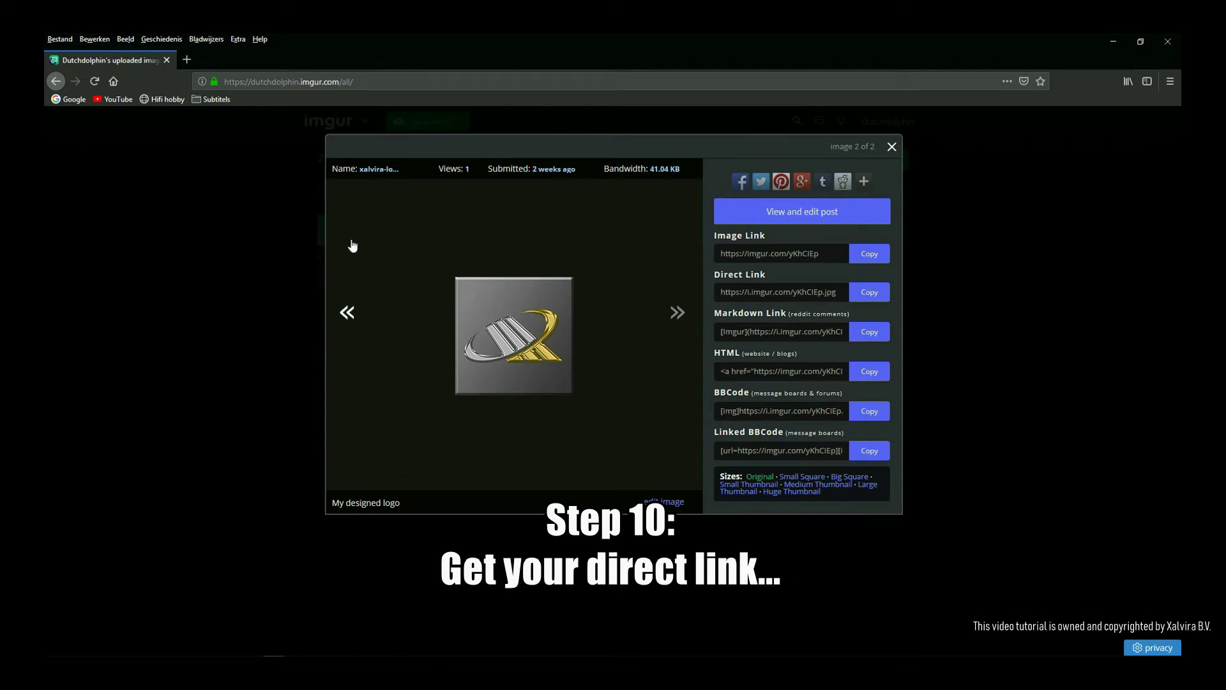
{"action": "left_click", "coordinate": [346, 311]}
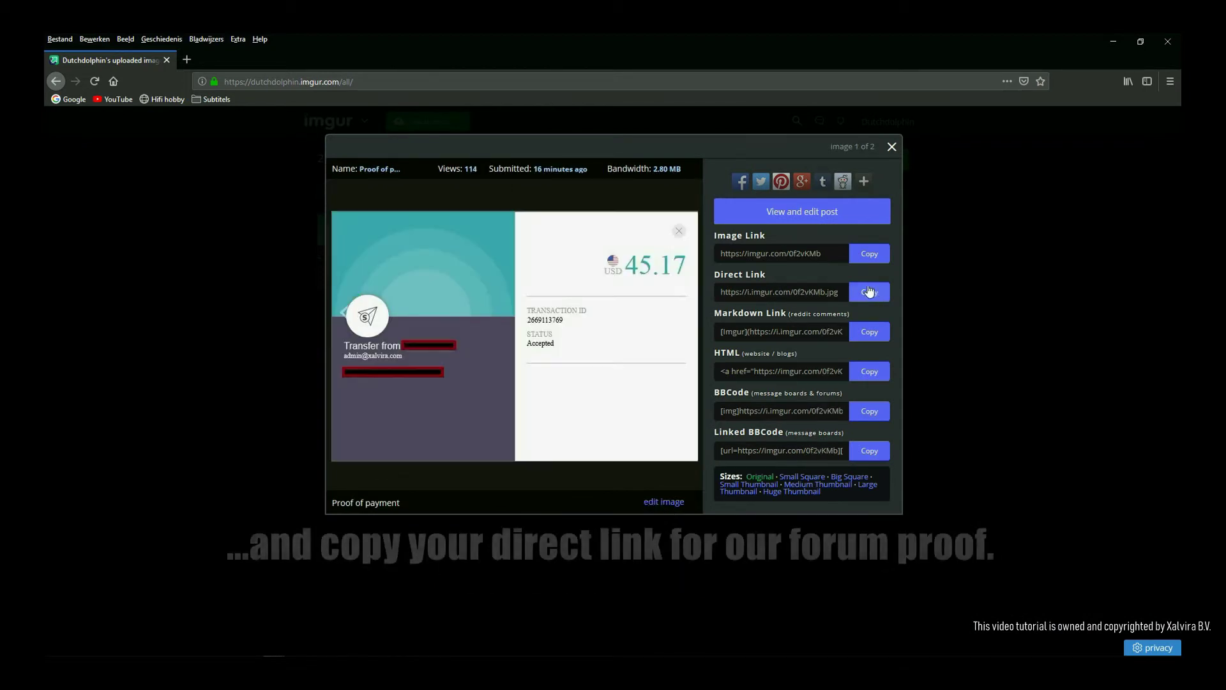
{"action": "left_click_drag", "start_coordinate": [713, 277], "coordinate": [744, 279]}
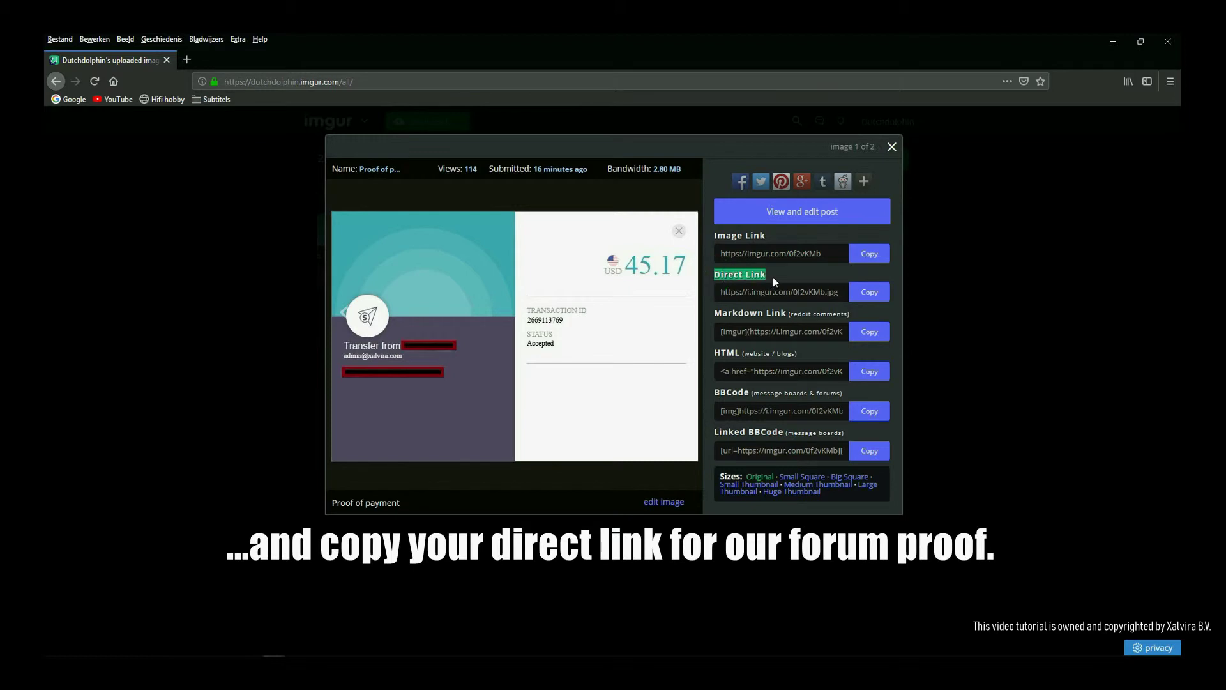
{"action": "left_click", "coordinate": [871, 294]}
{"action": "key", "text": "ctrl+c"}
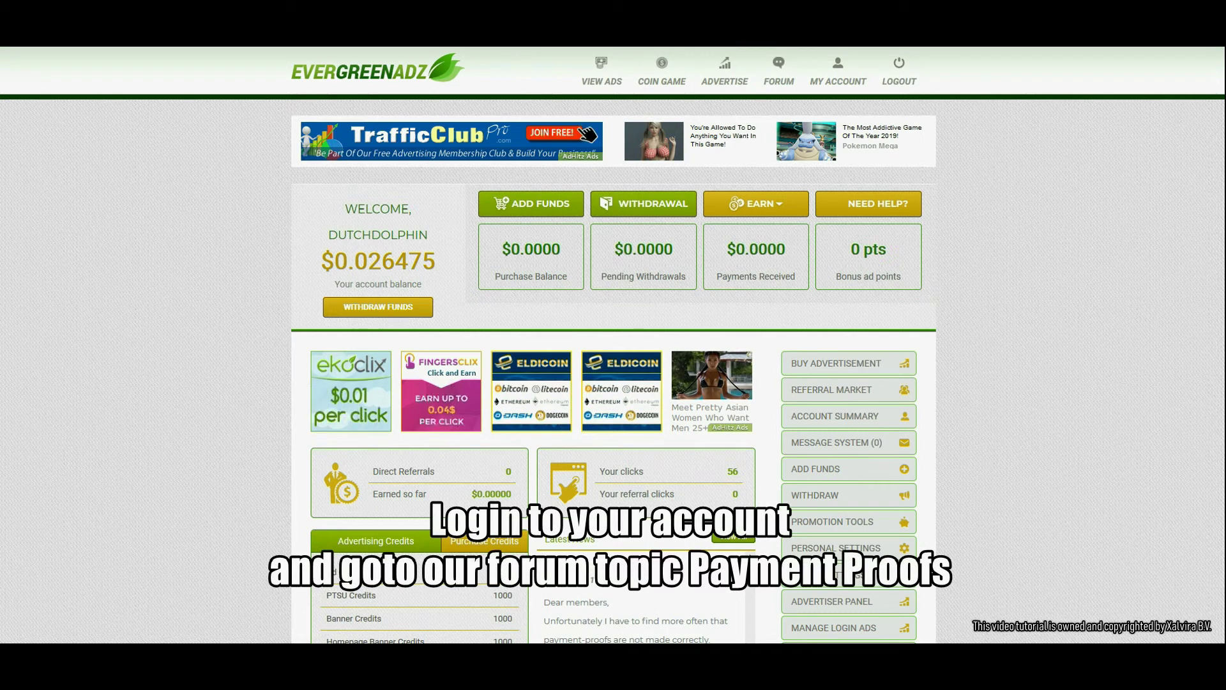
Step: Open the Payment Proofs board in the Evergreenadz forum and start a new topic
{"action": "left_click", "coordinate": [778, 79]}
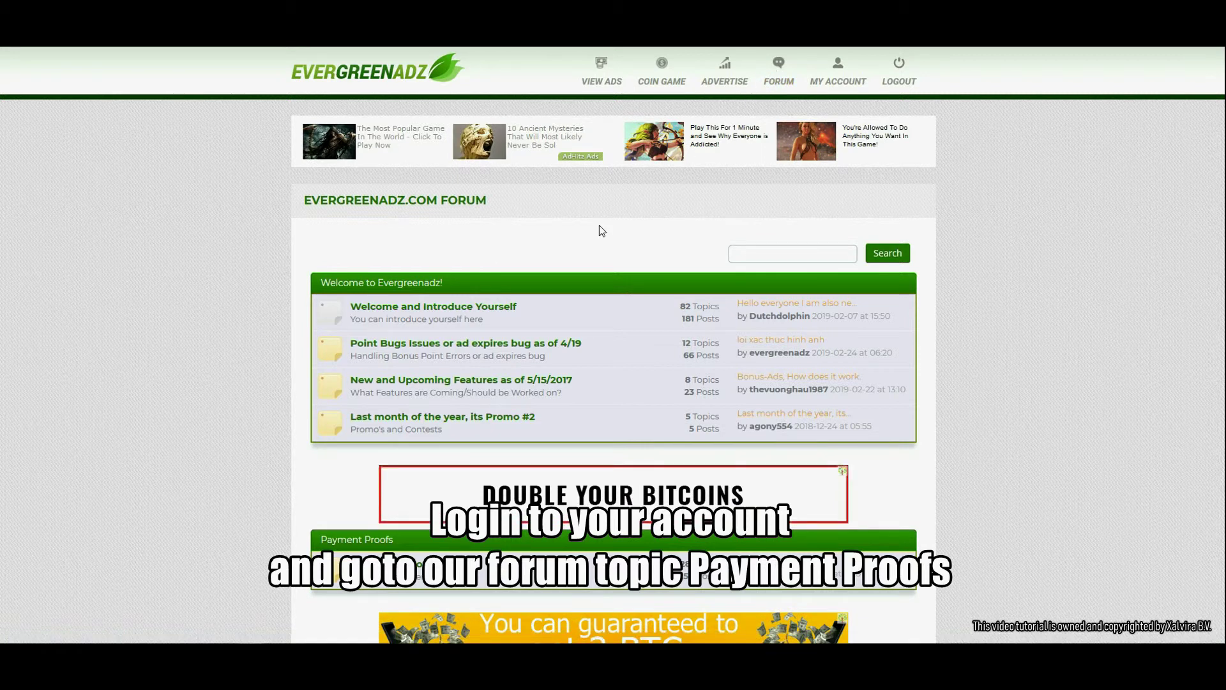
{"action": "scroll", "coordinate": [578, 237], "scroll_direction": "down", "scroll_amount": 2}
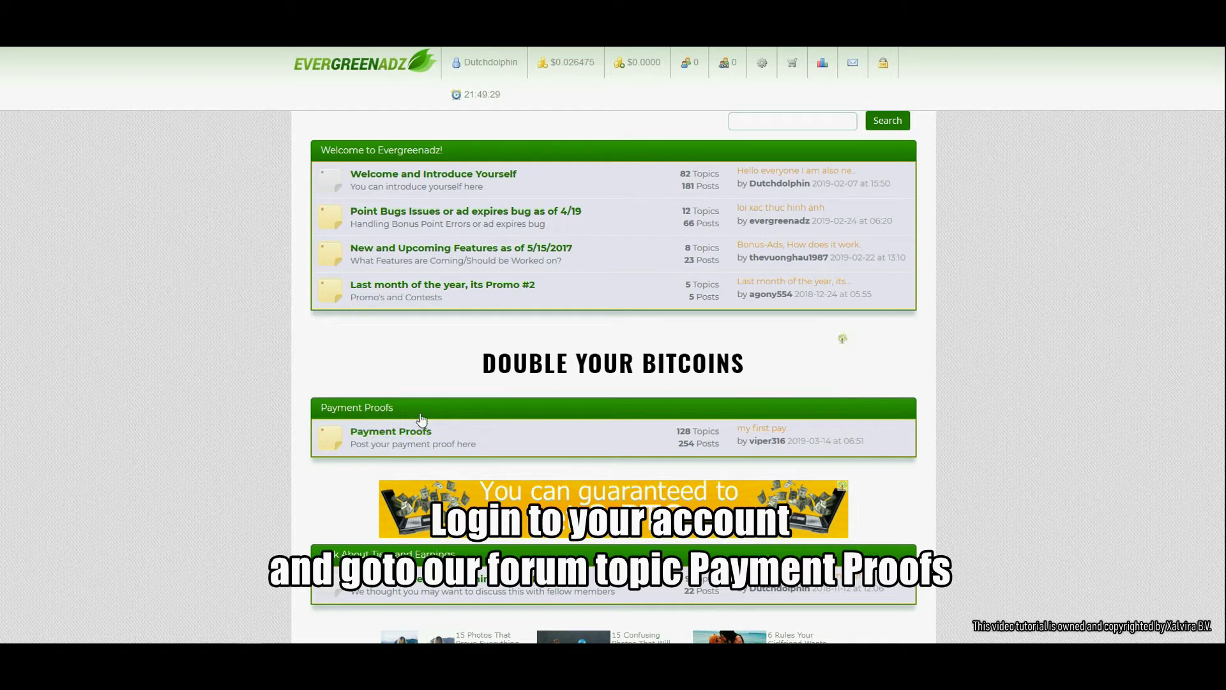
{"action": "left_click", "coordinate": [377, 434]}
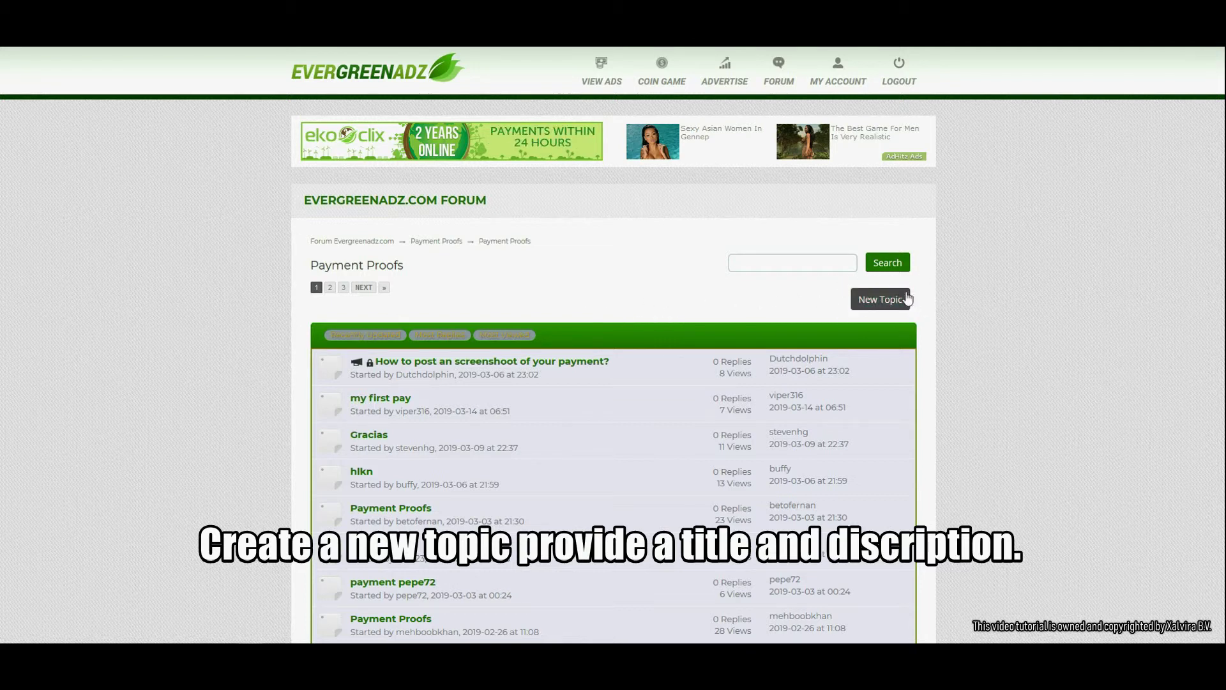
{"action": "left_click", "coordinate": [874, 301]}
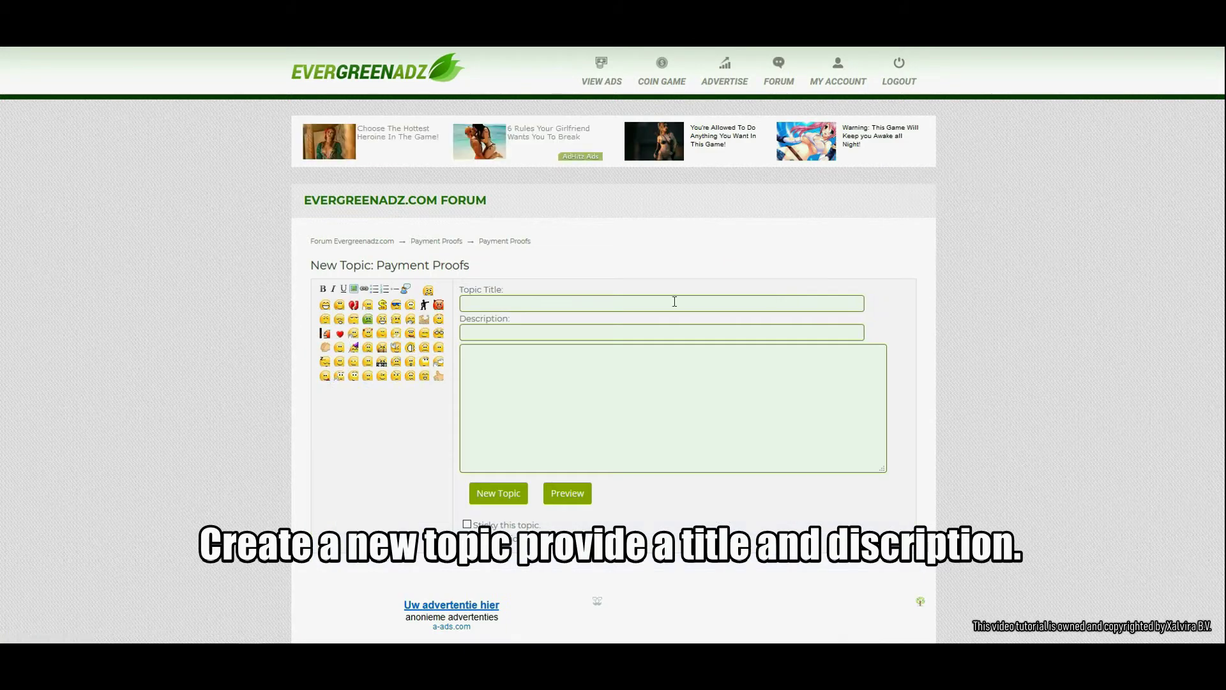
Step: Give the new topic the title "My Proof of Payment" and the description "Payment proof"
{"action": "left_click", "coordinate": [569, 306]}
{"action": "left_click", "coordinate": [555, 318]}
{"action": "left_click", "coordinate": [528, 333]}
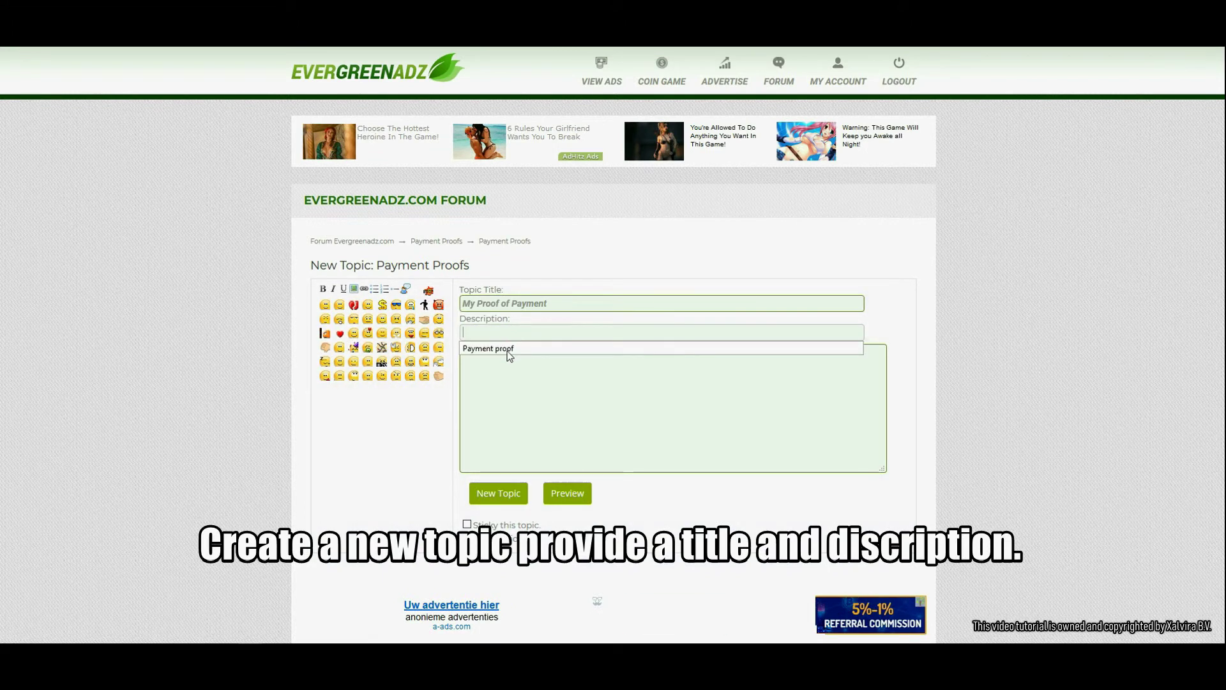
{"action": "left_click", "coordinate": [507, 348]}
Step: Begin the topic's message with the text "My payment" followed by a blank line
{"action": "left_click", "coordinate": [498, 360]}
{"action": "left_click", "coordinate": [499, 361]}
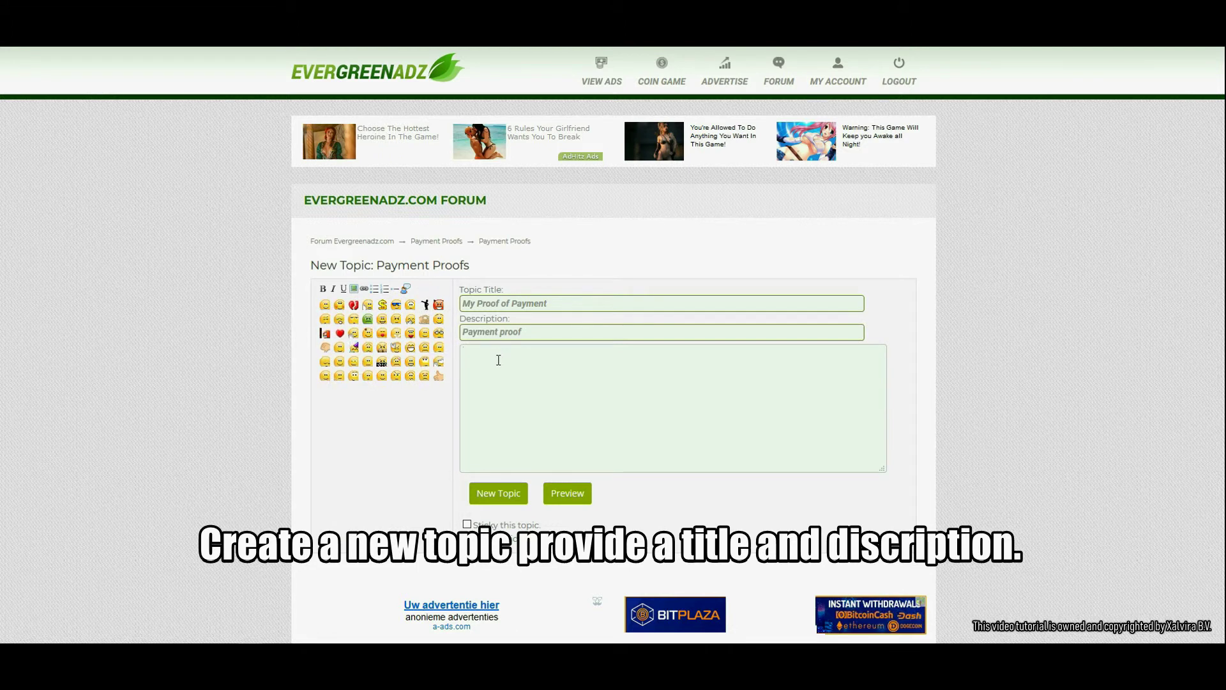
{"action": "type", "text": "My paym"}
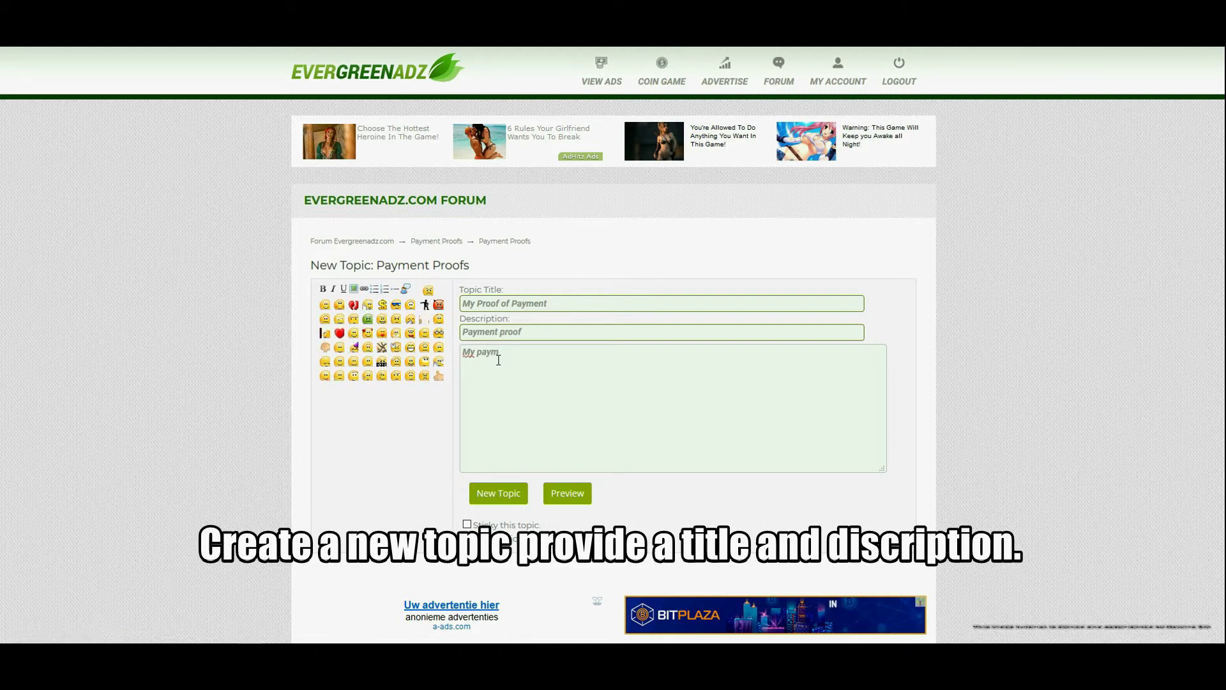
{"action": "type", "text": "ent"}
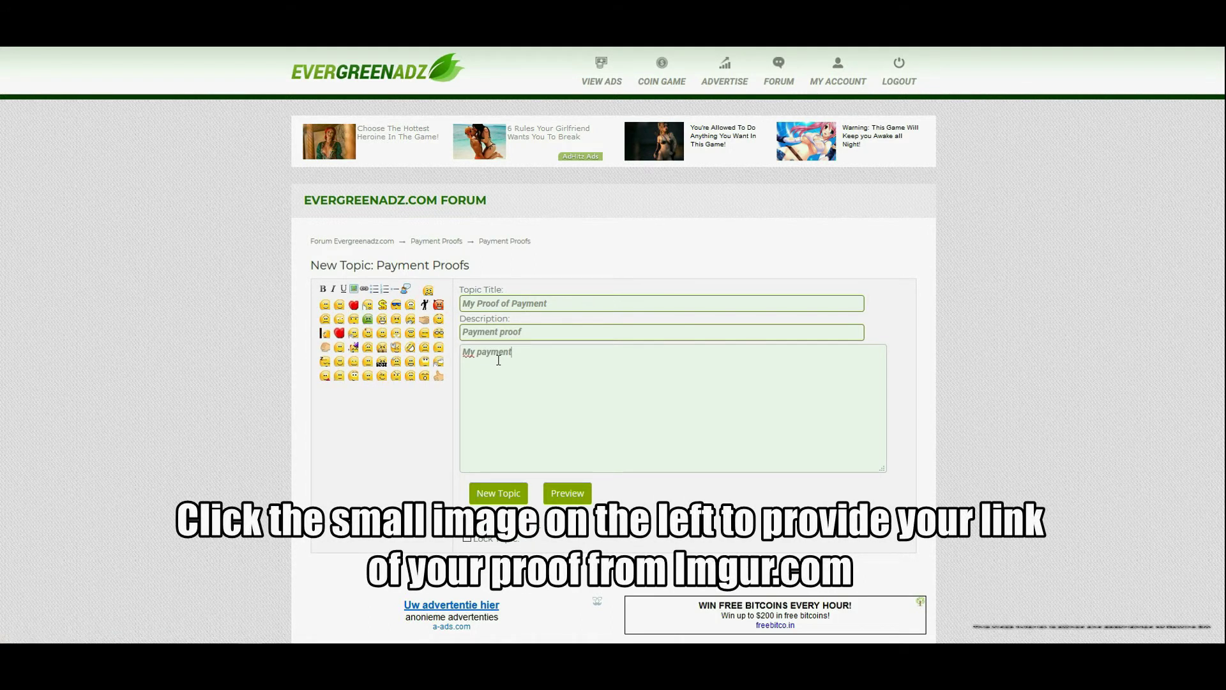
{"action": "key", "text": "Return"}
{"action": "key", "text": "Return"}
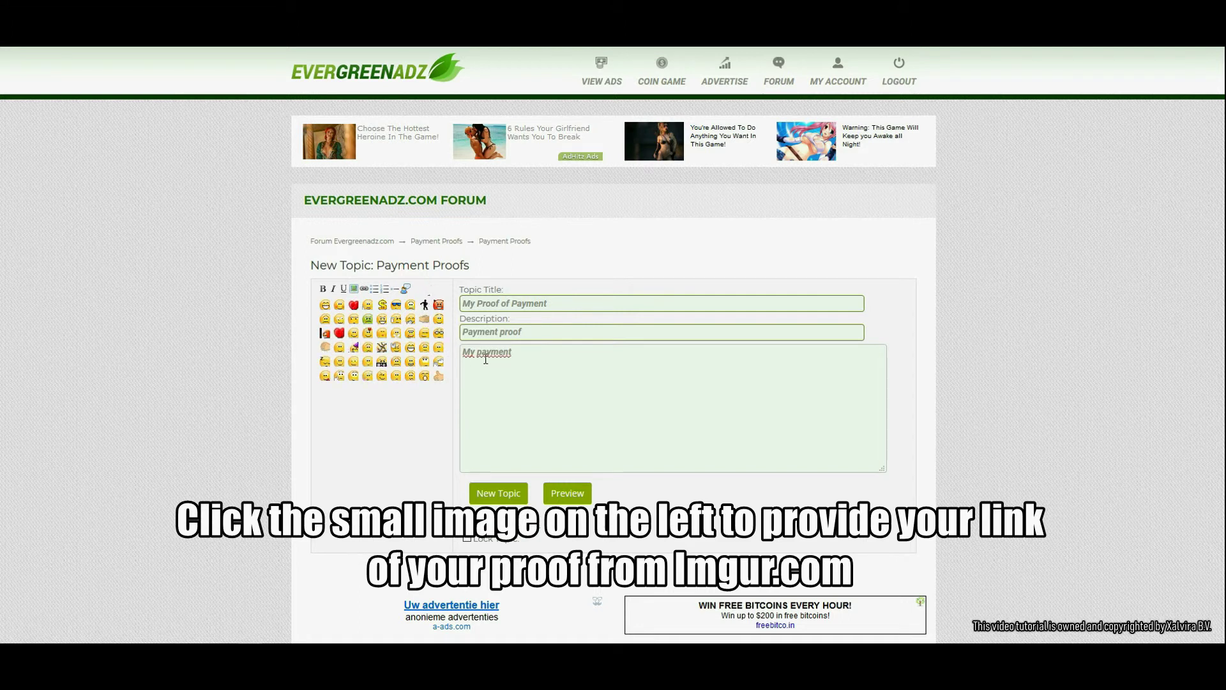
Step: Insert the proof image into the message from the copied Imgur direct link and add "Regards" below it
{"action": "left_click", "coordinate": [355, 289]}
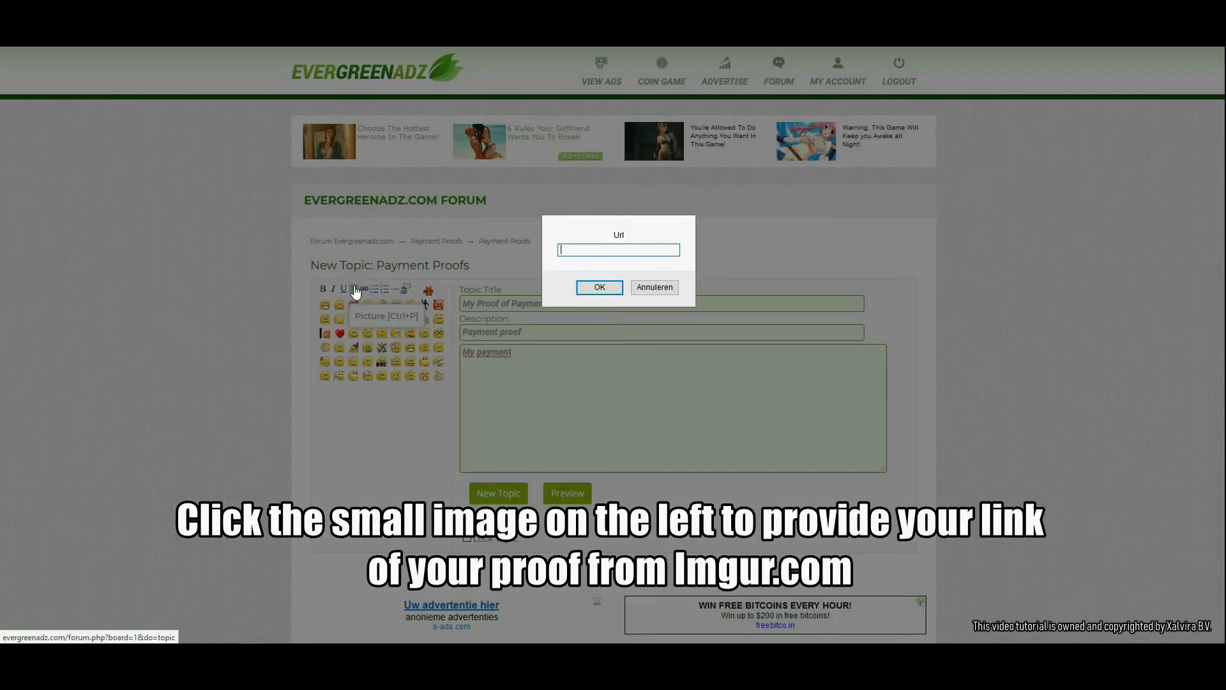
{"action": "key", "text": "ctrl+v"}
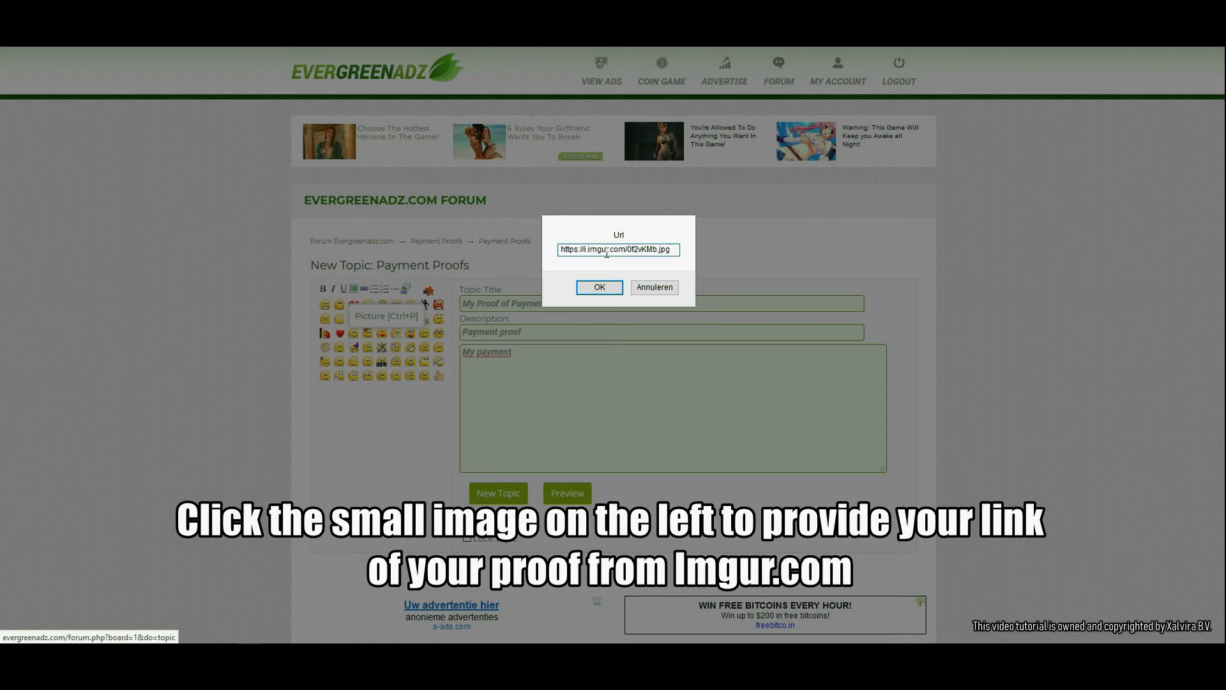
{"action": "left_click", "coordinate": [599, 287]}
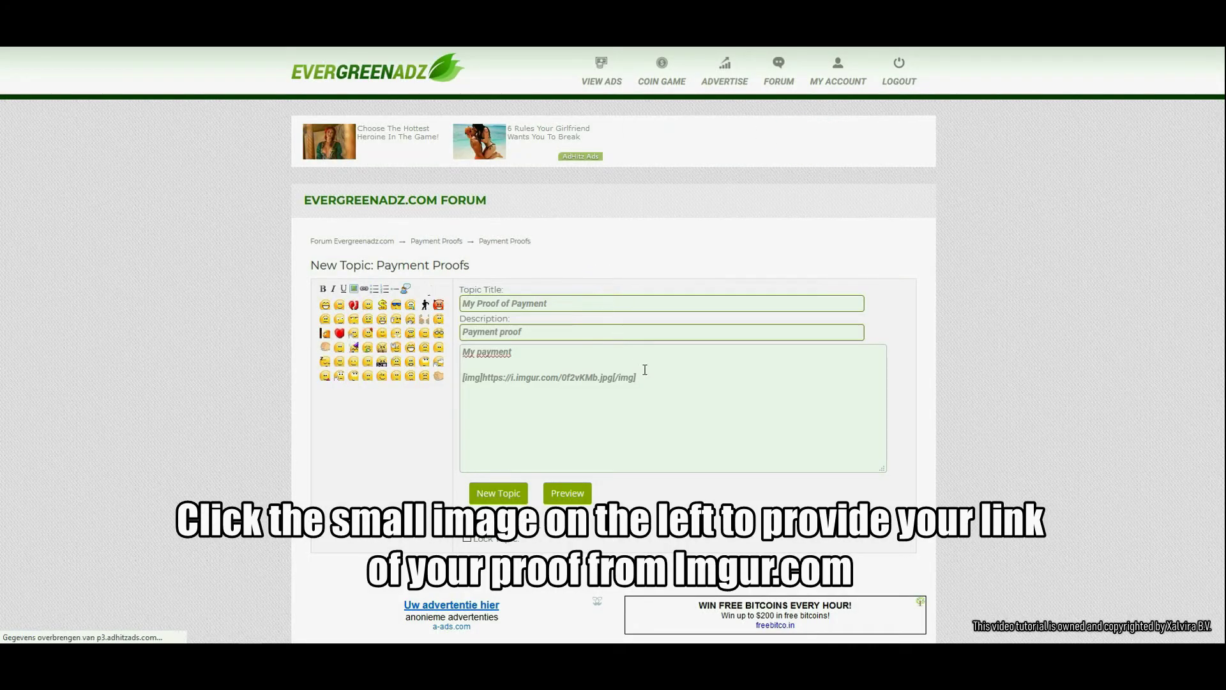
{"action": "key", "text": "Return"}
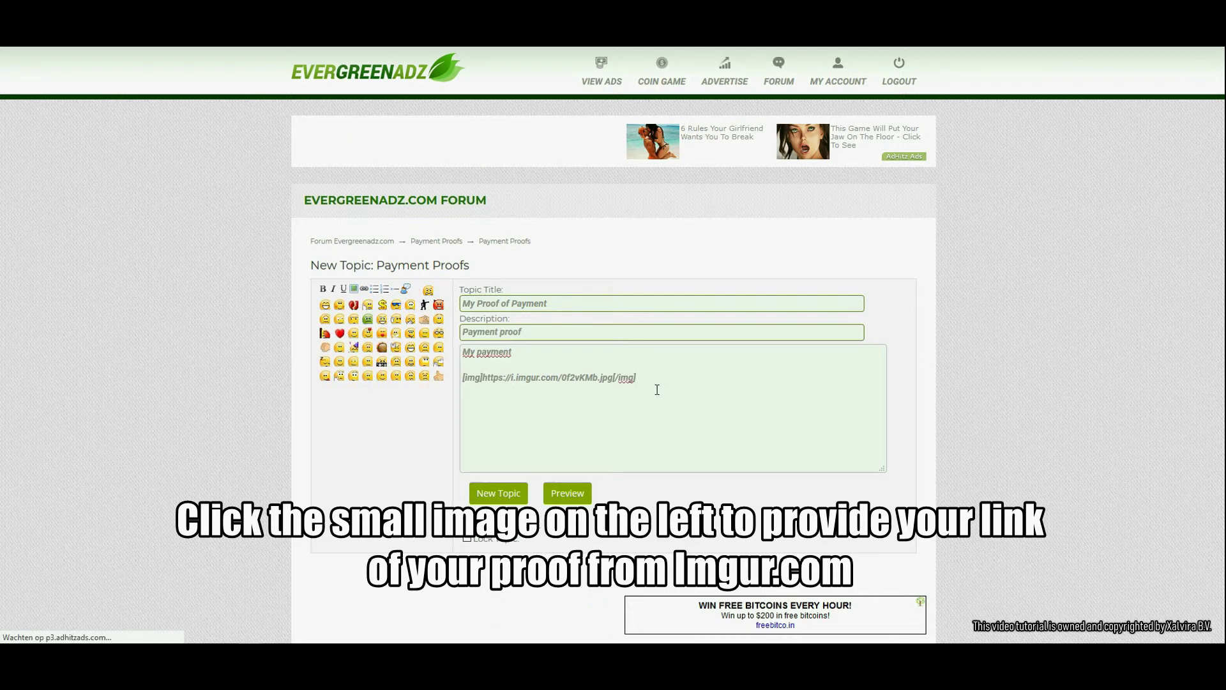
{"action": "type", "text": "Regards"}
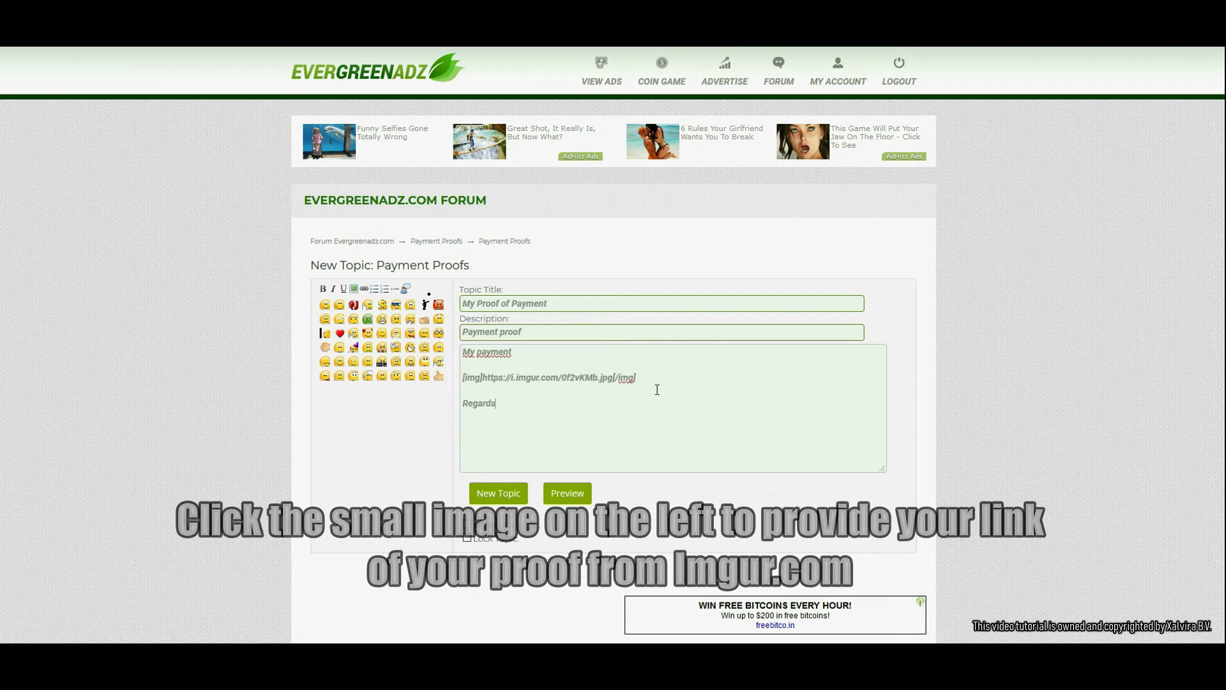
Step: Preview the topic, publish it, and return to the Payment Proofs section of the forum
{"action": "left_click", "coordinate": [569, 493]}
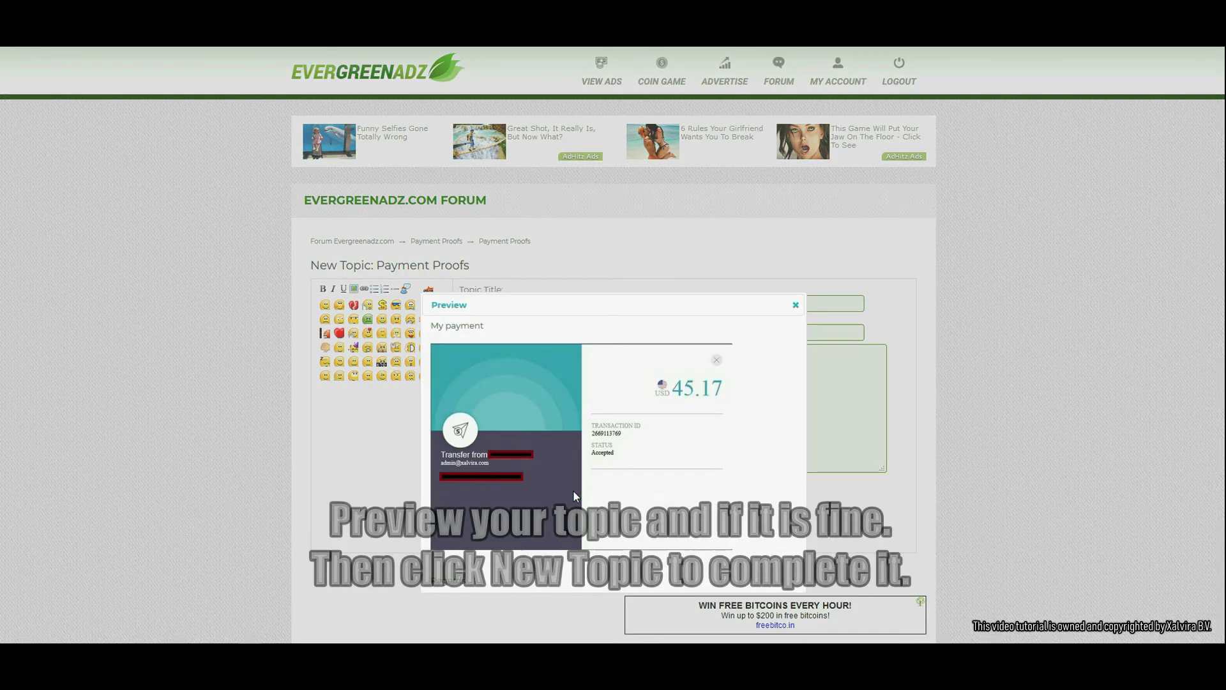
{"action": "left_click", "coordinate": [796, 306]}
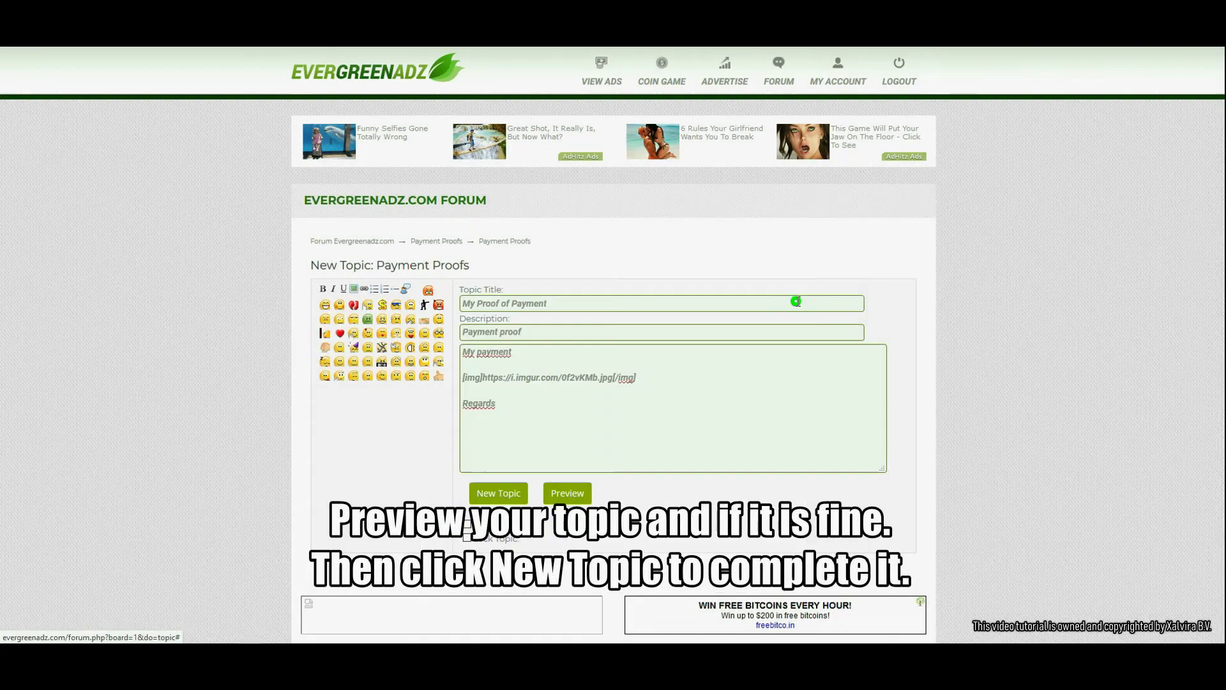
{"action": "left_click", "coordinate": [494, 494]}
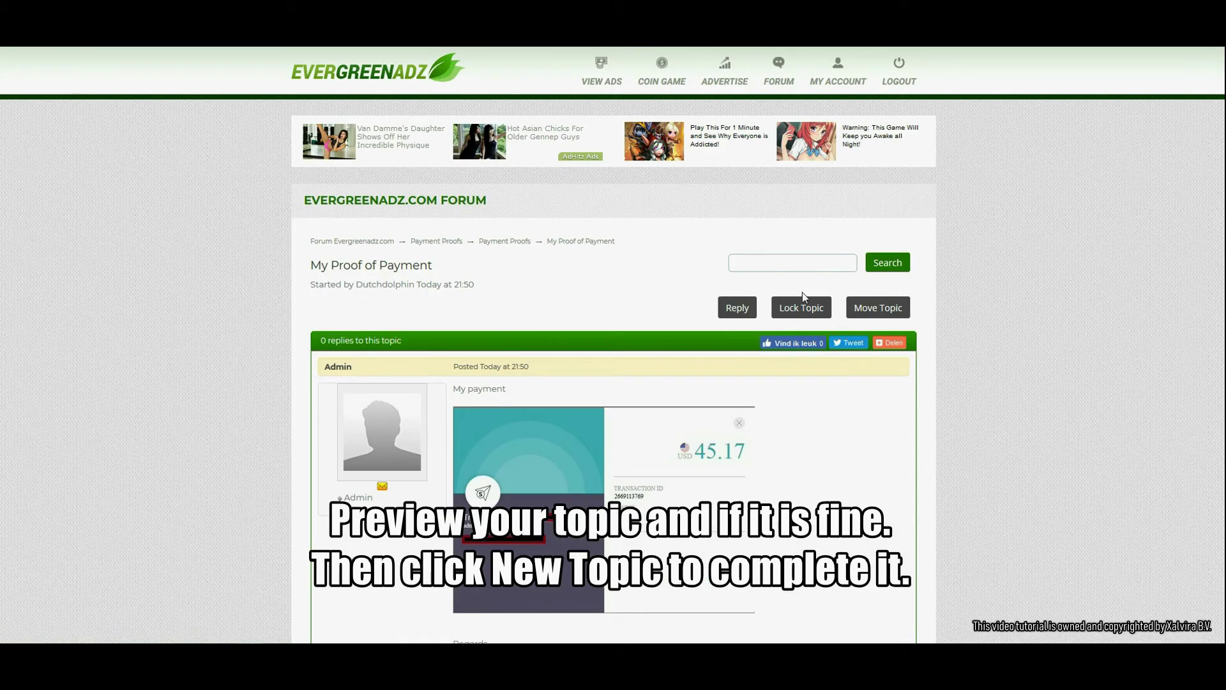
{"action": "left_click", "coordinate": [451, 241]}
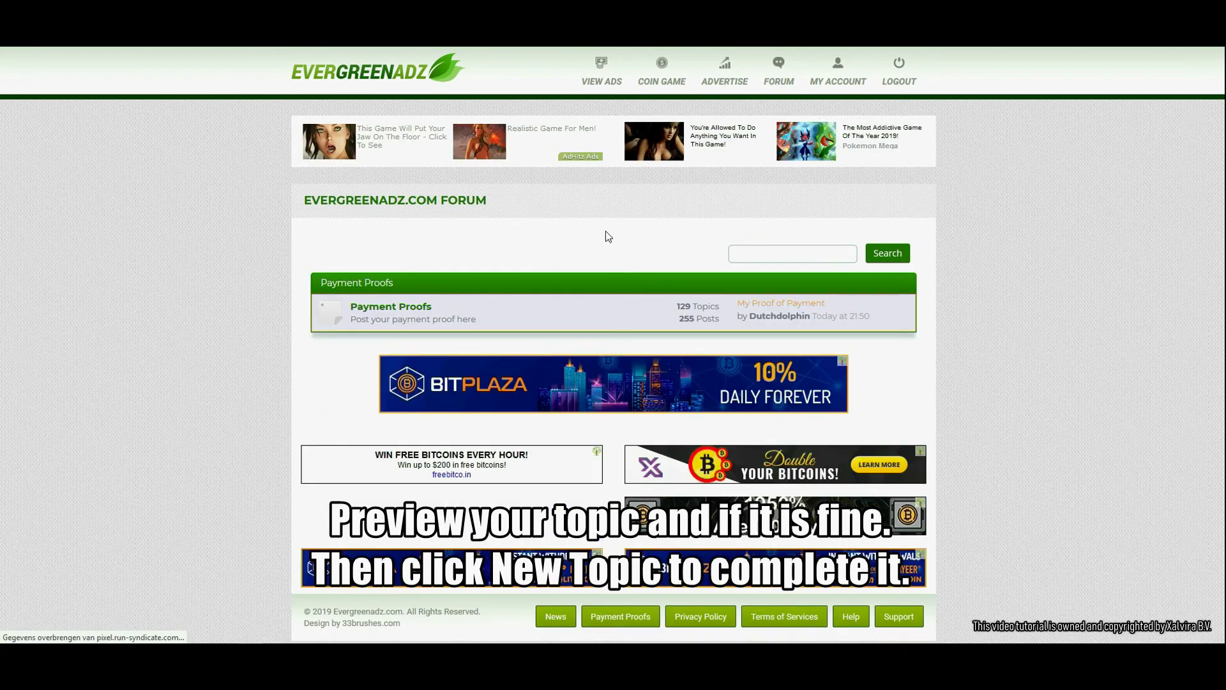